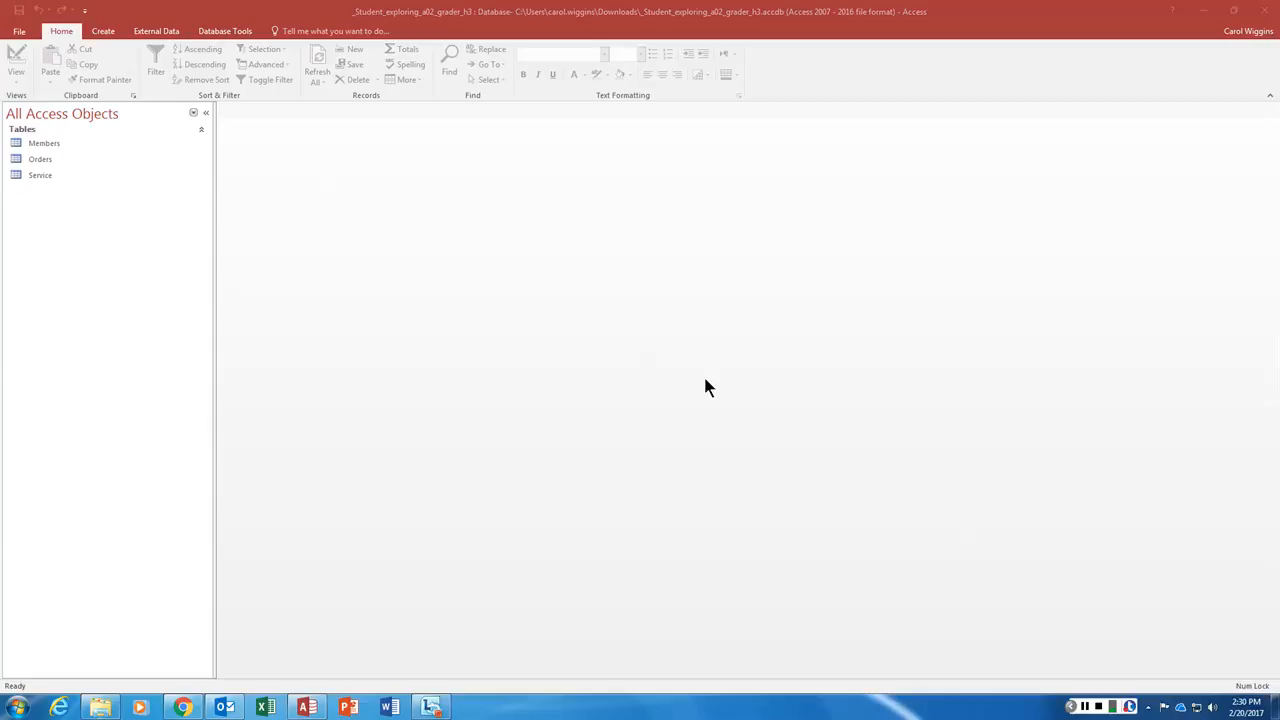
# Step: Start an Excel import into a new table from a02_grader_h3Location.xlsx, in the BCIS1305 Guided Projects subfolder for CH02_GRADER_ML2_HW
pyautogui.click(165, 30)
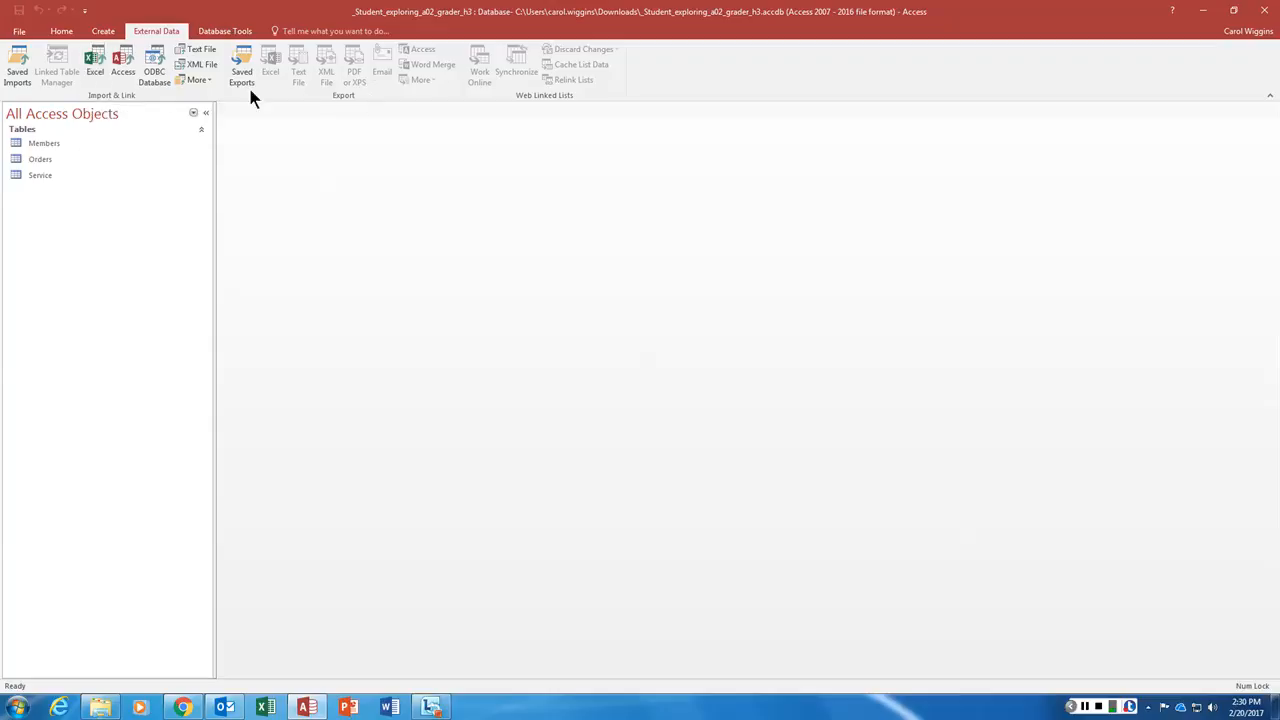
pyautogui.click(96, 62)
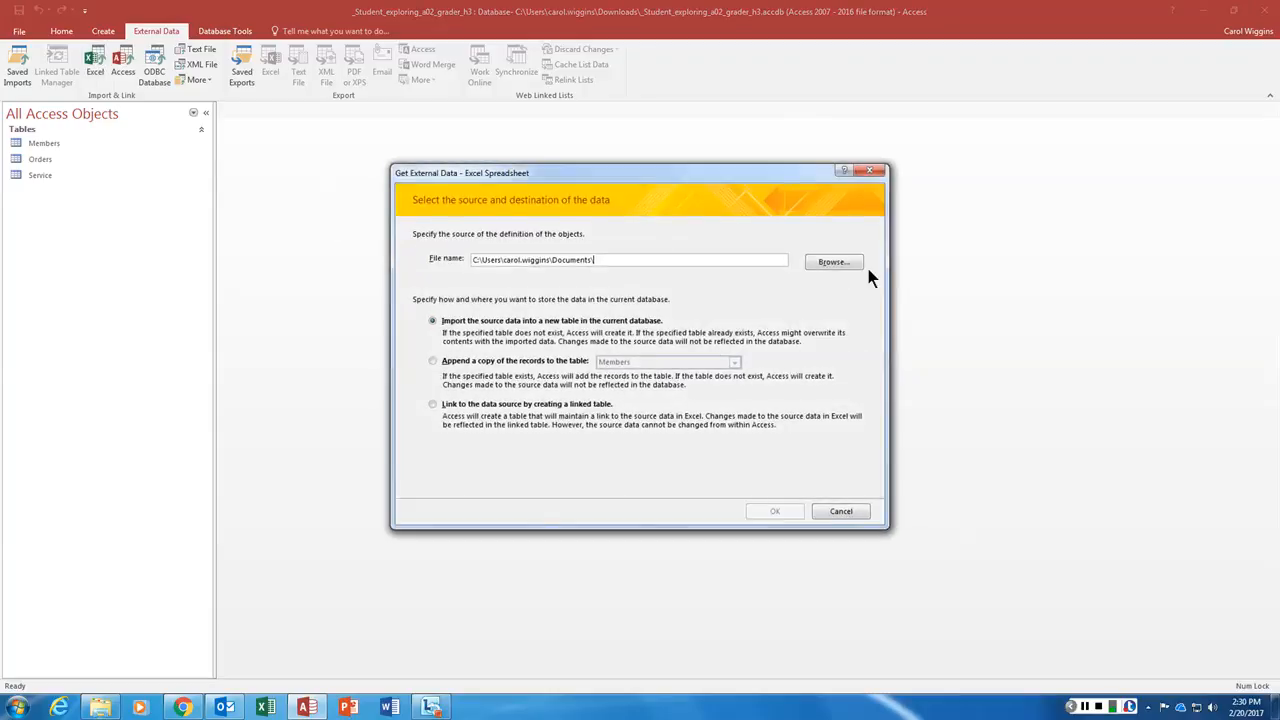
pyautogui.click(831, 262)
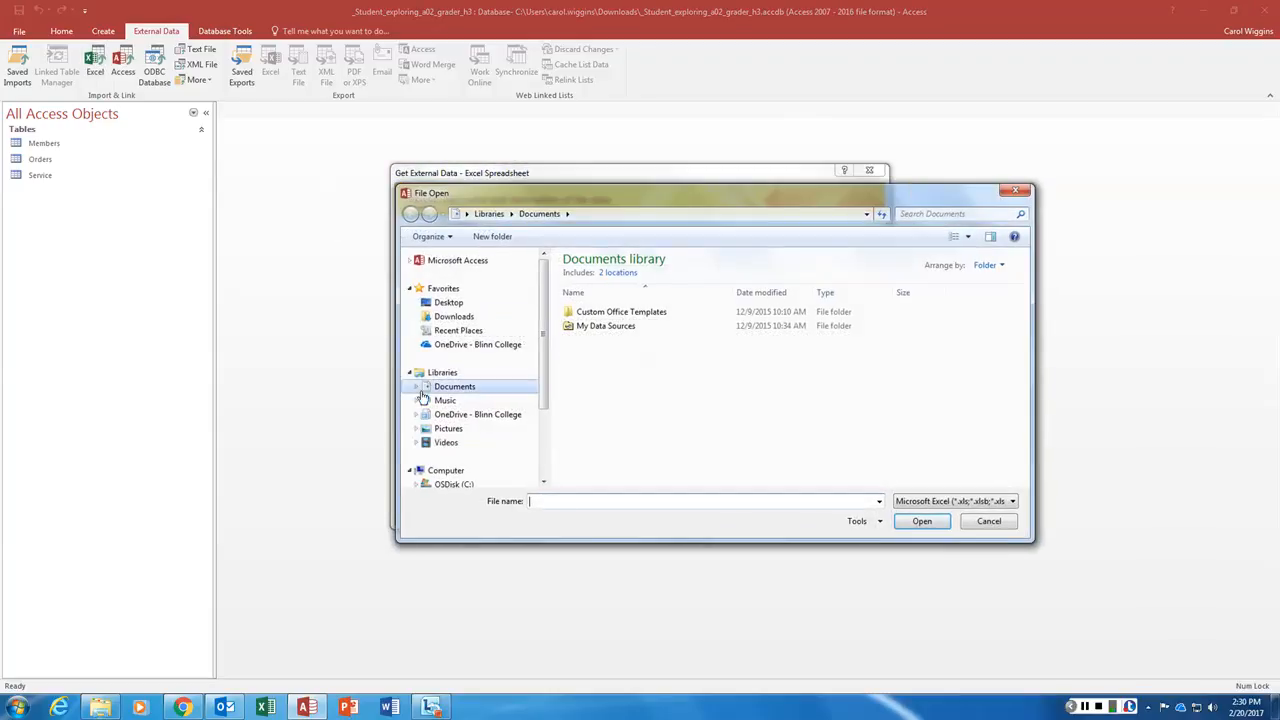
pyautogui.click(416, 415)
pyautogui.click(421, 428)
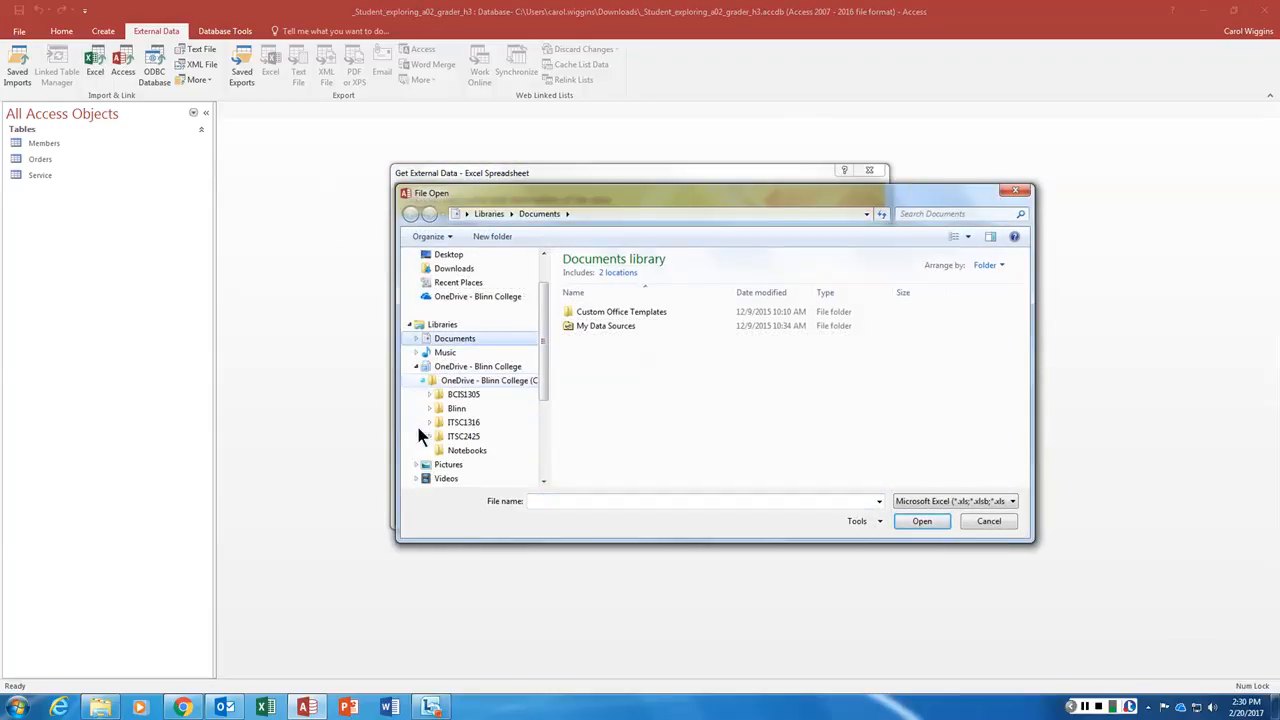
pyautogui.click(429, 393)
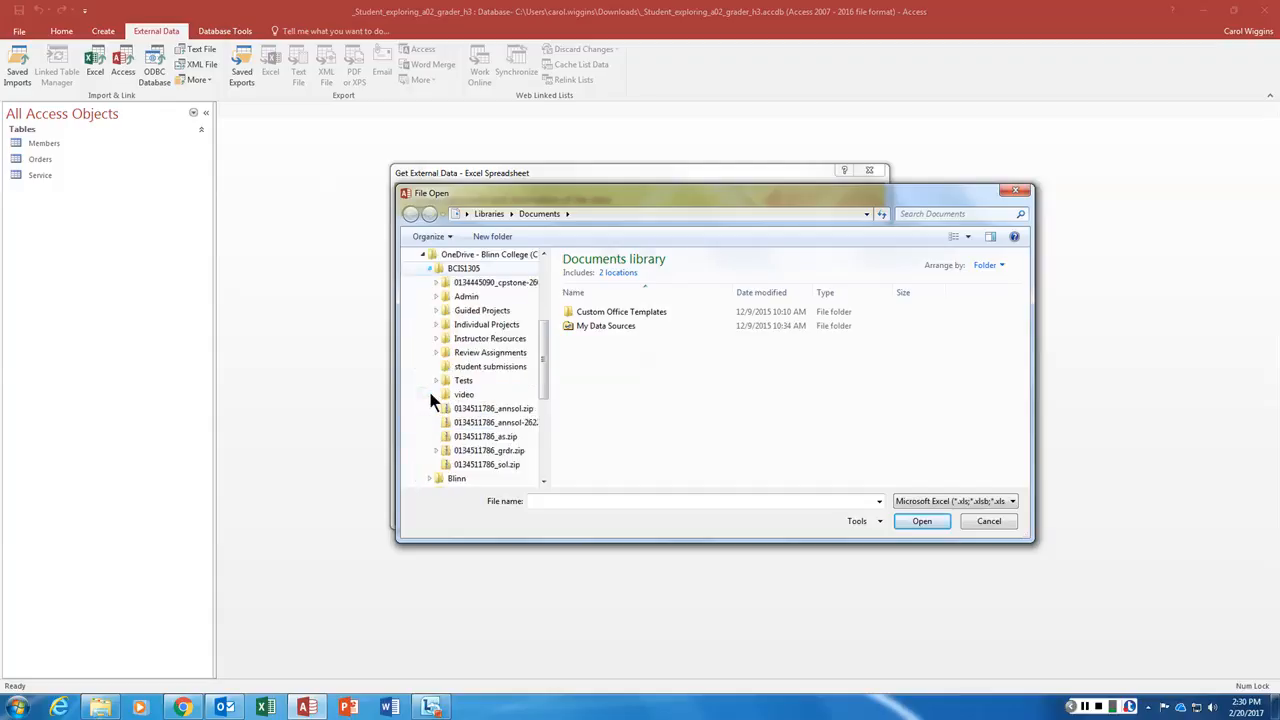
pyautogui.click(437, 311)
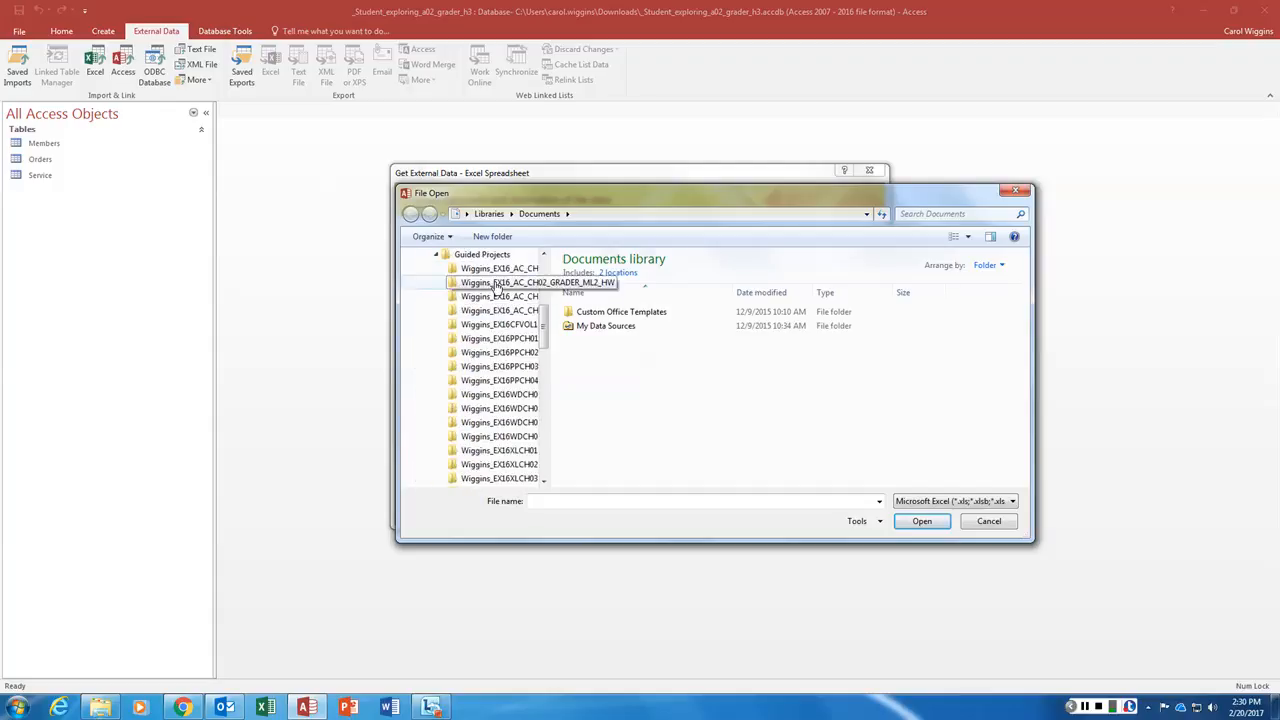
pyautogui.click(495, 287)
pyautogui.click(631, 313)
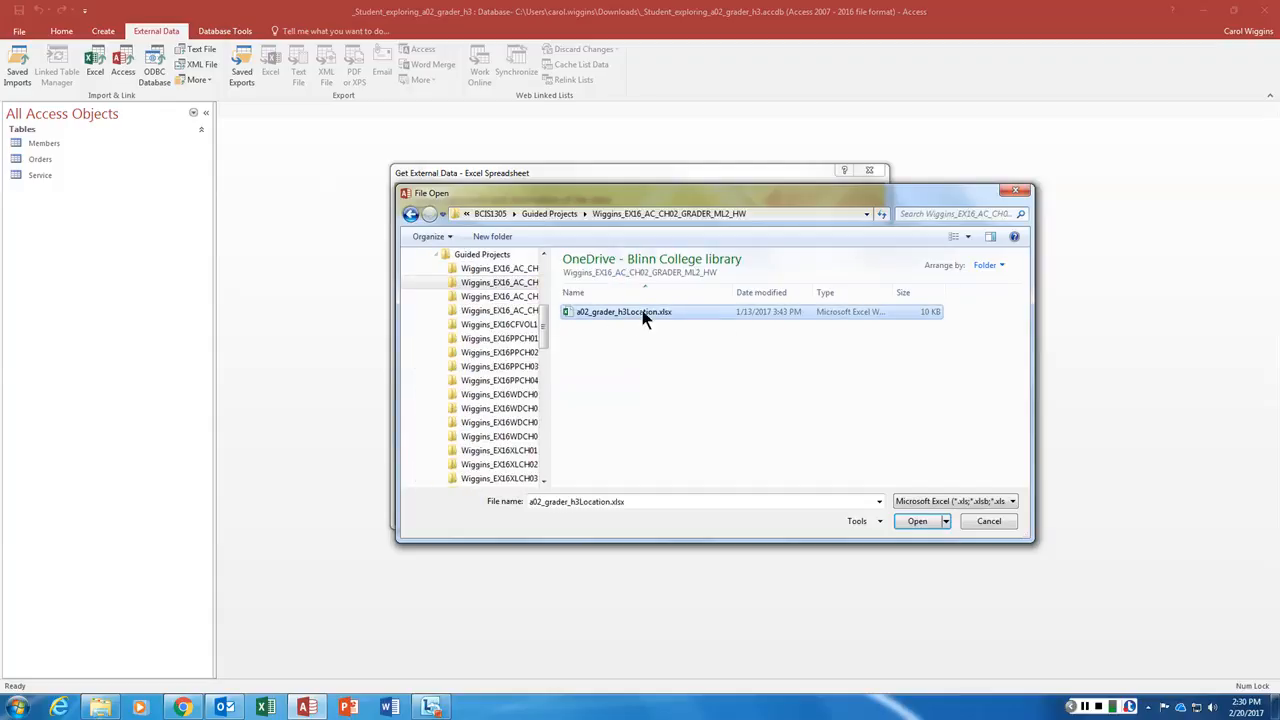
pyautogui.click(917, 521)
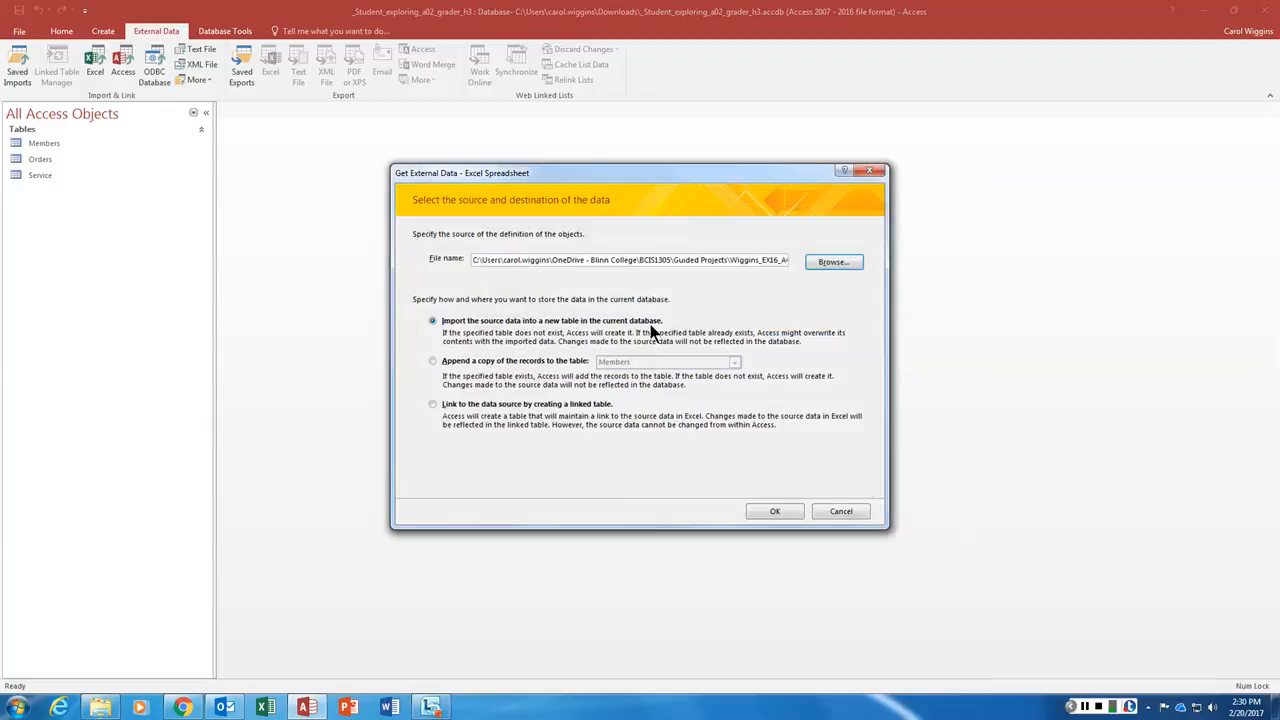
pyautogui.click(777, 511)
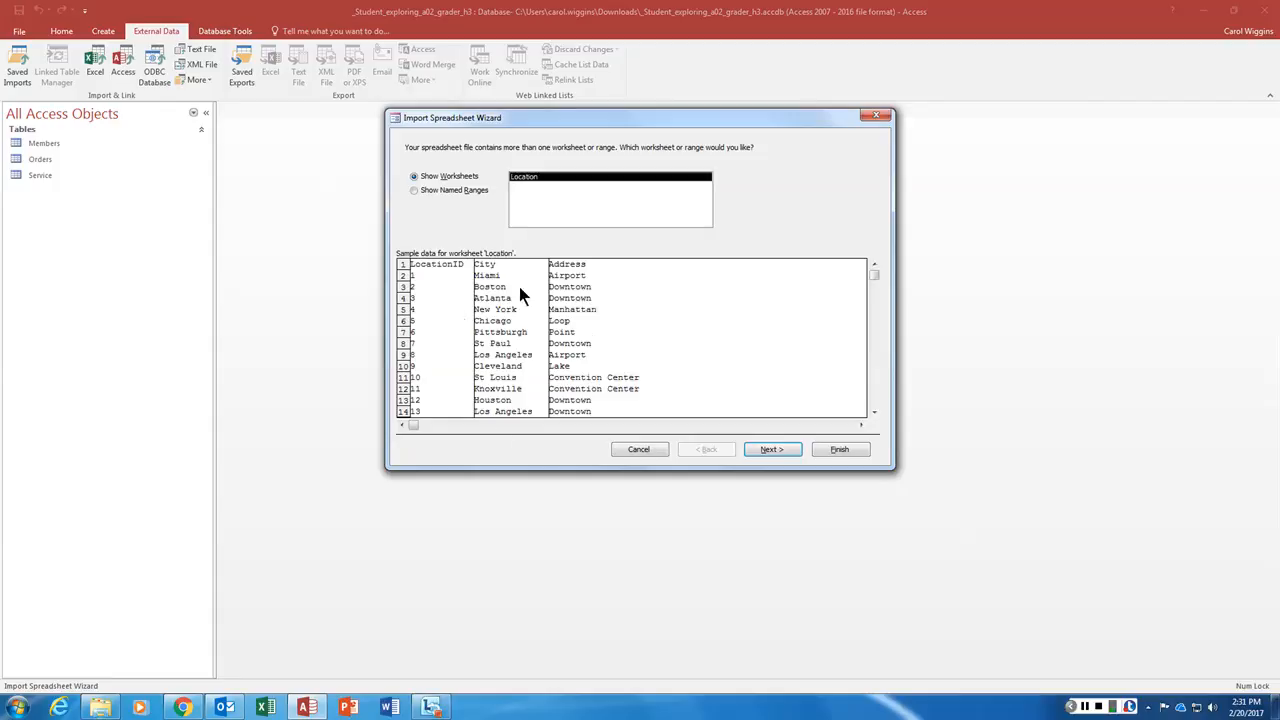
# Step: Import the Location worksheet with its first row as column headings, and index LocationID as Yes (No Duplicates)
pyautogui.click(790, 448)
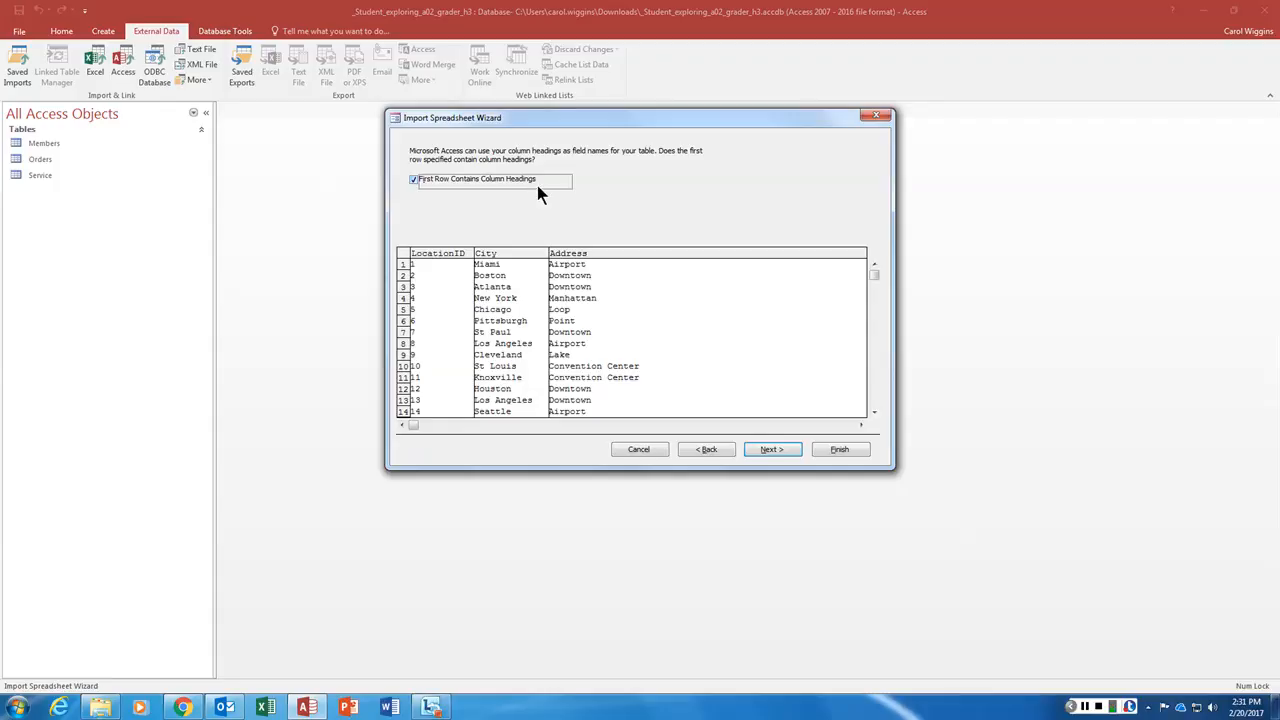
pyautogui.click(777, 449)
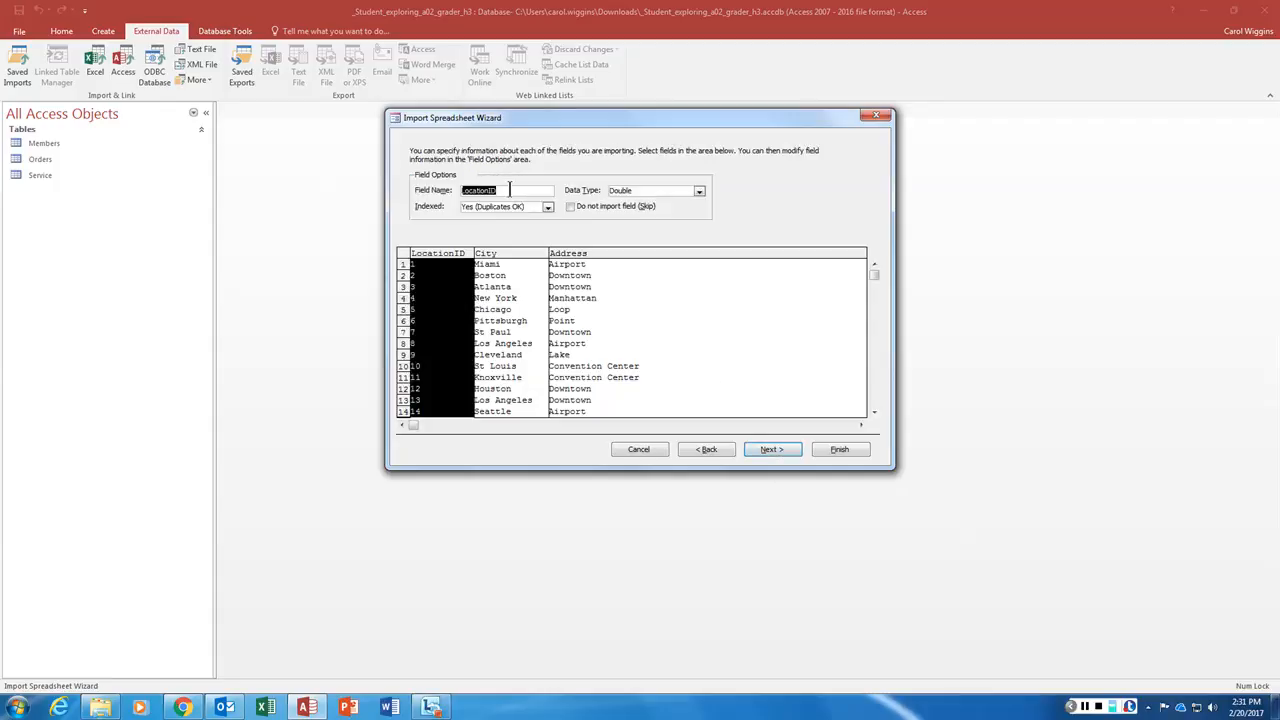
pyautogui.click(548, 207)
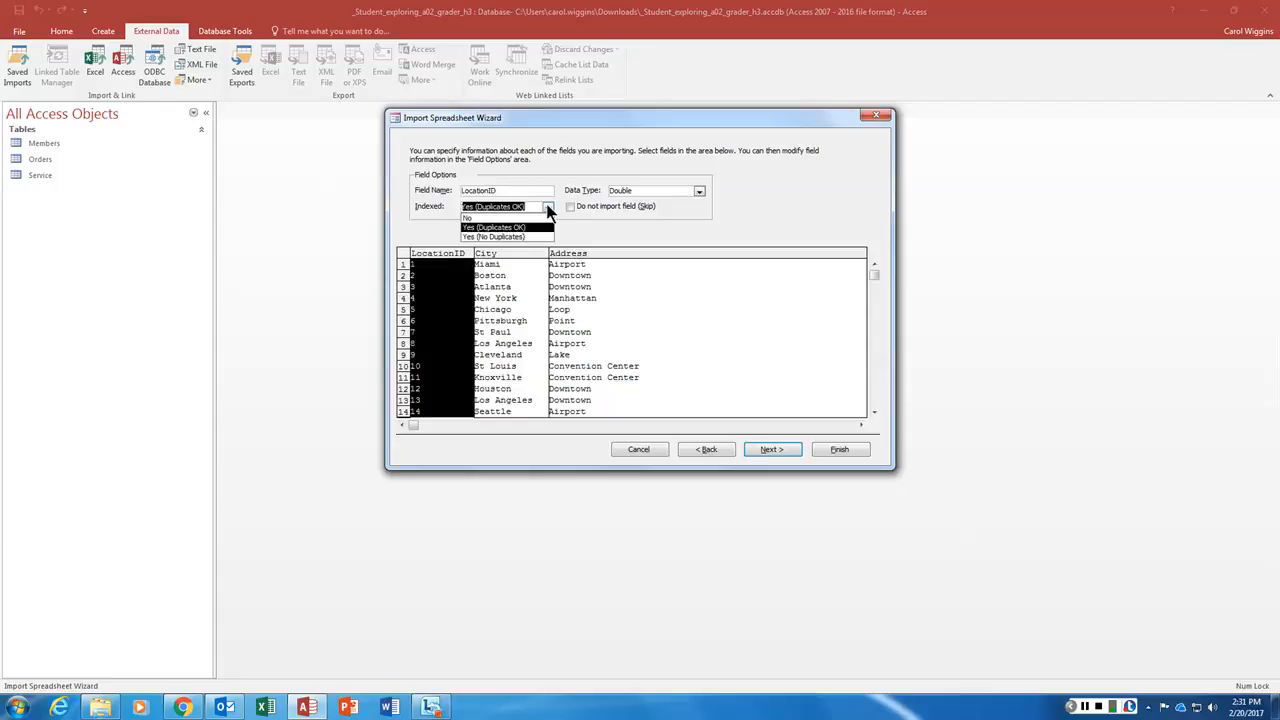
pyautogui.click(500, 237)
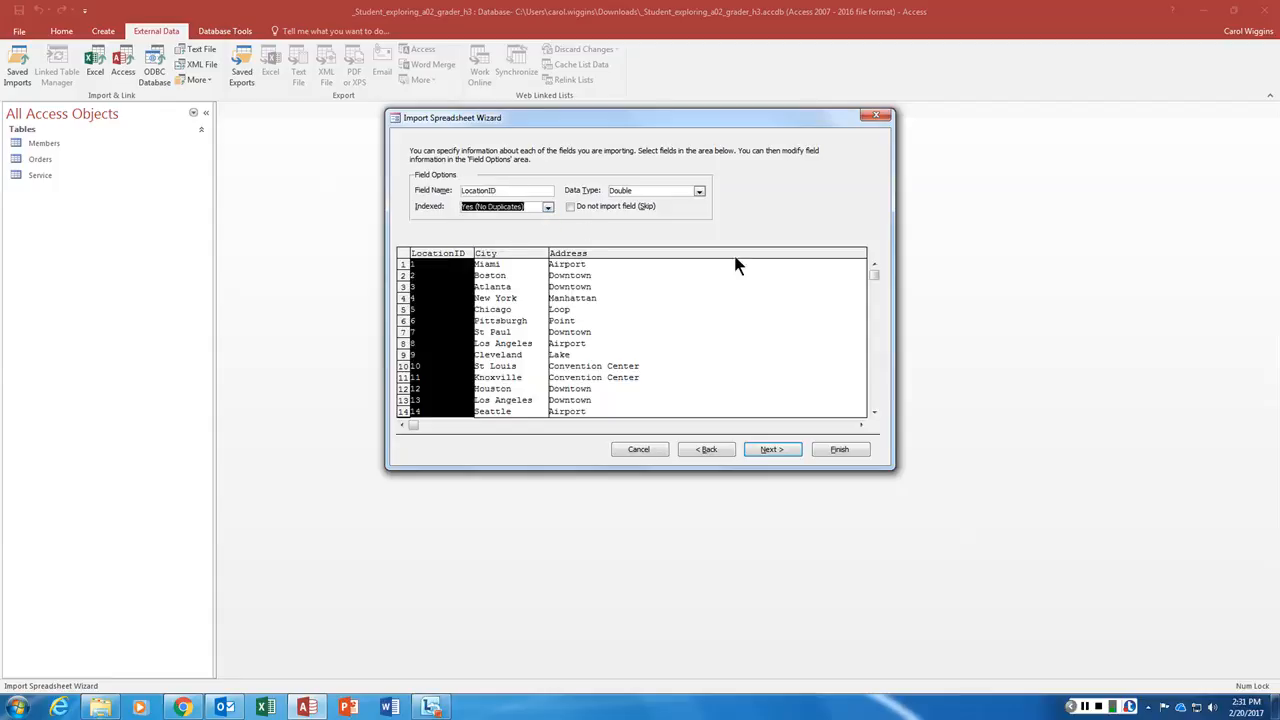
pyautogui.click(783, 452)
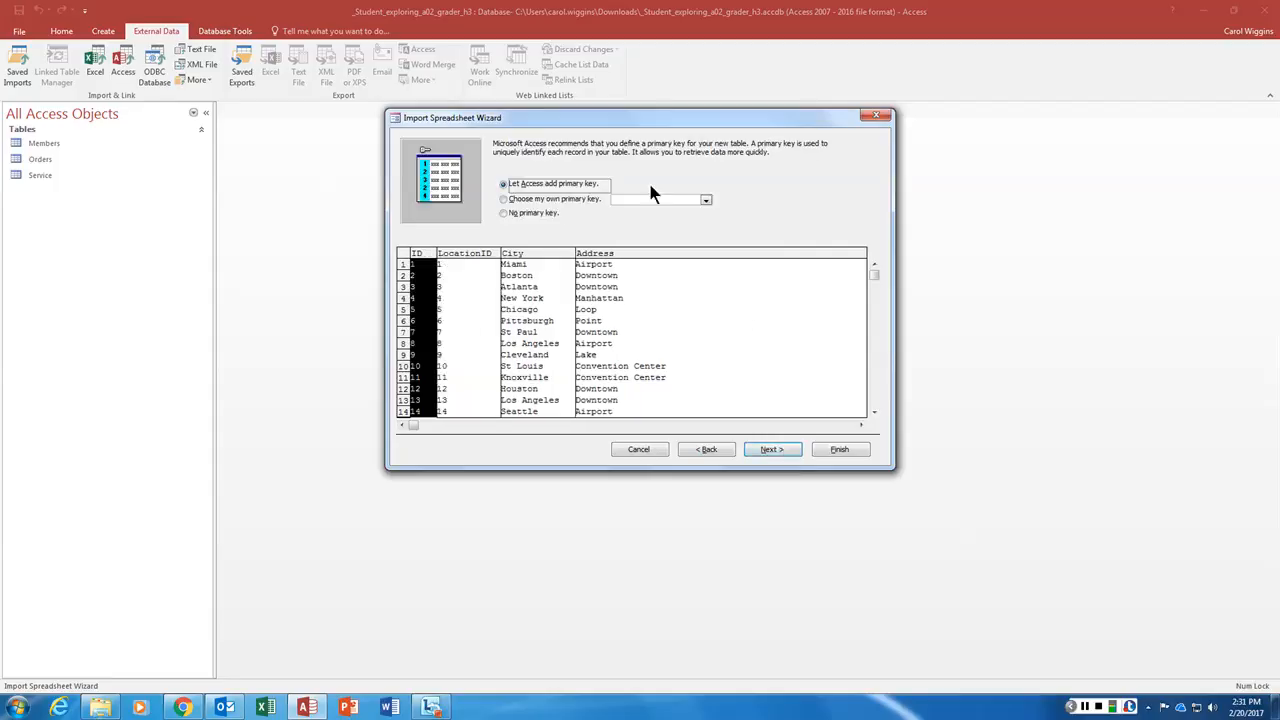
# Step: Choose LocationID as the primary key and finish importing to the Location table without saving the import steps
pyautogui.click(533, 198)
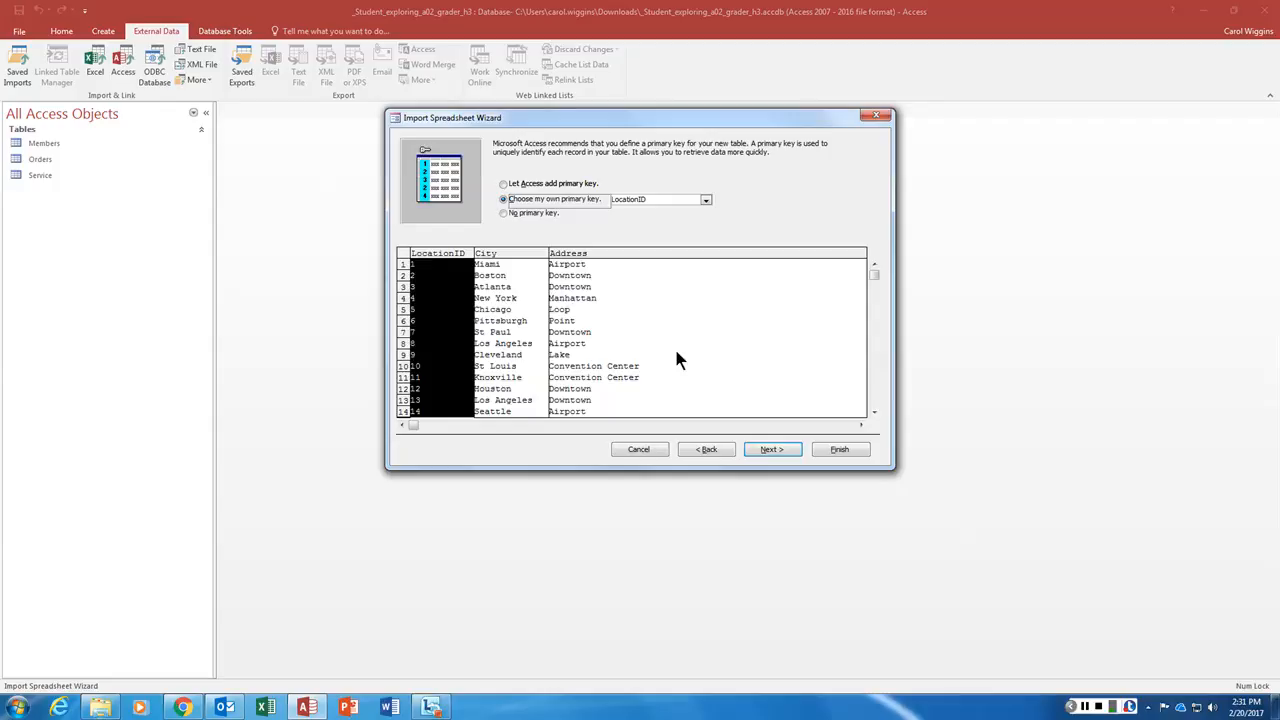
pyautogui.click(771, 449)
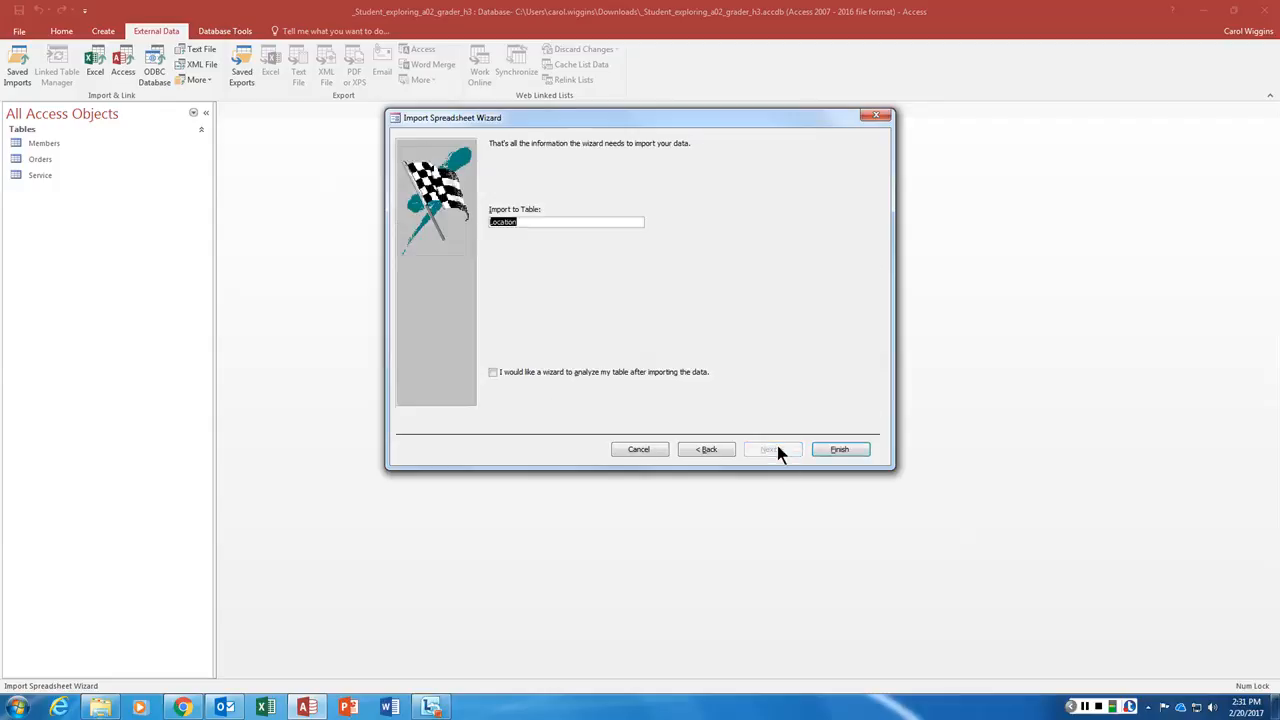
pyautogui.click(840, 449)
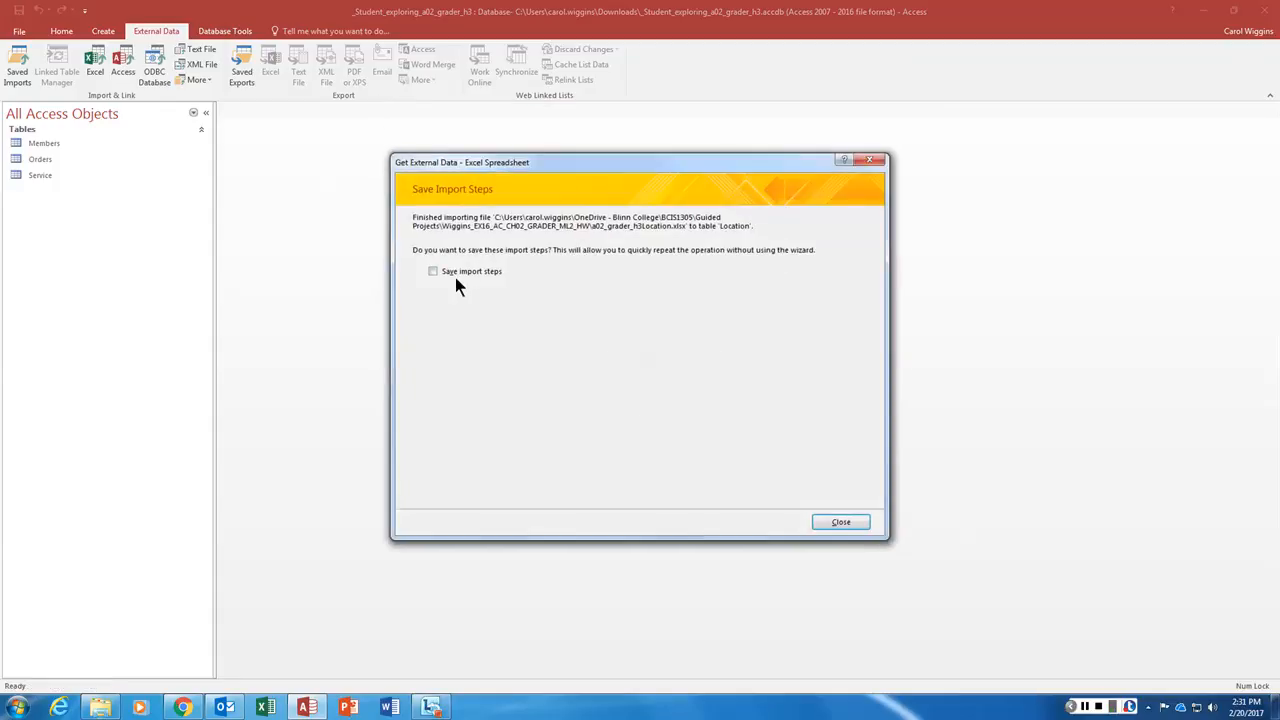
pyautogui.click(853, 524)
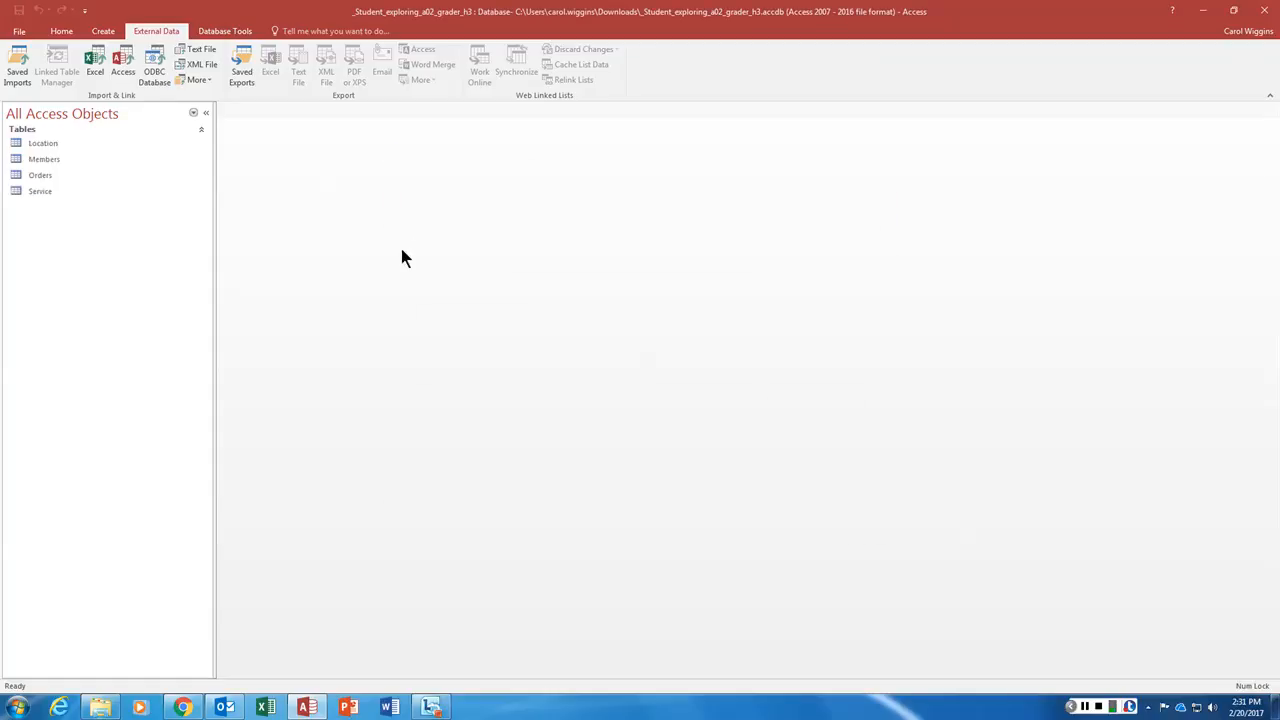
# Step: Open the Location table in Design view and set the LocationID field size to Long Integer
pyautogui.rightClick(41, 142)
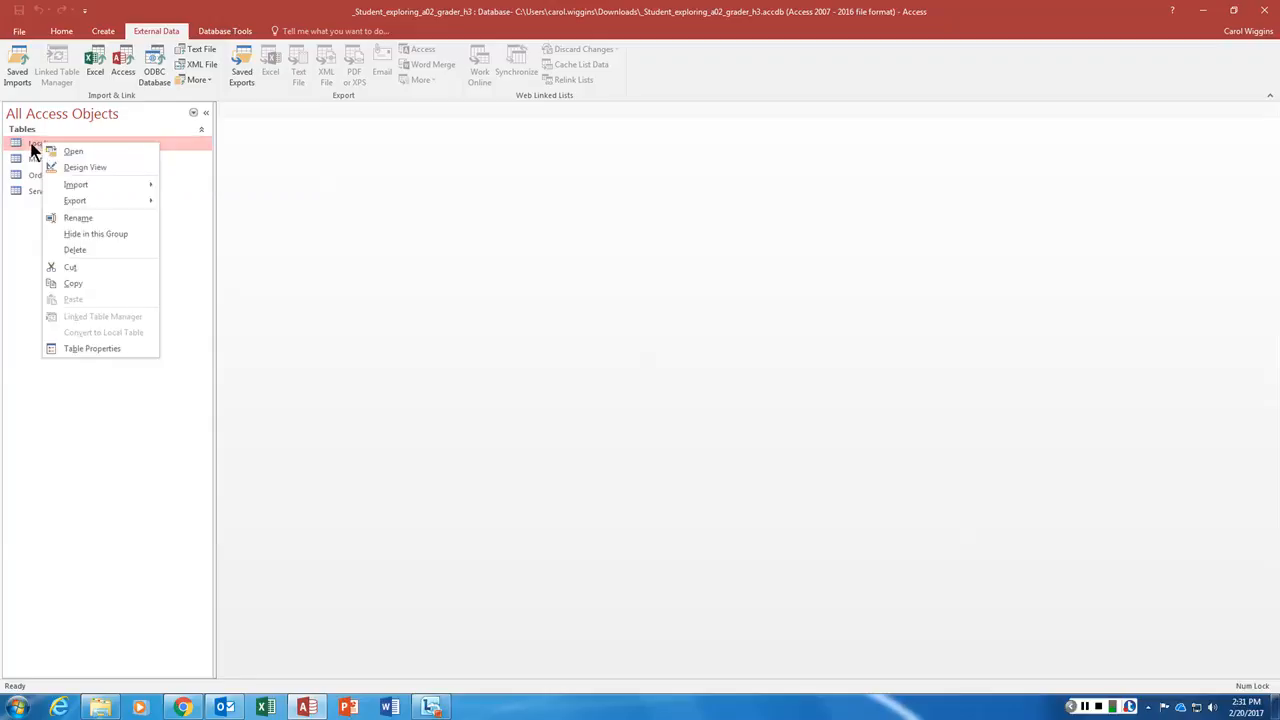
pyautogui.click(97, 168)
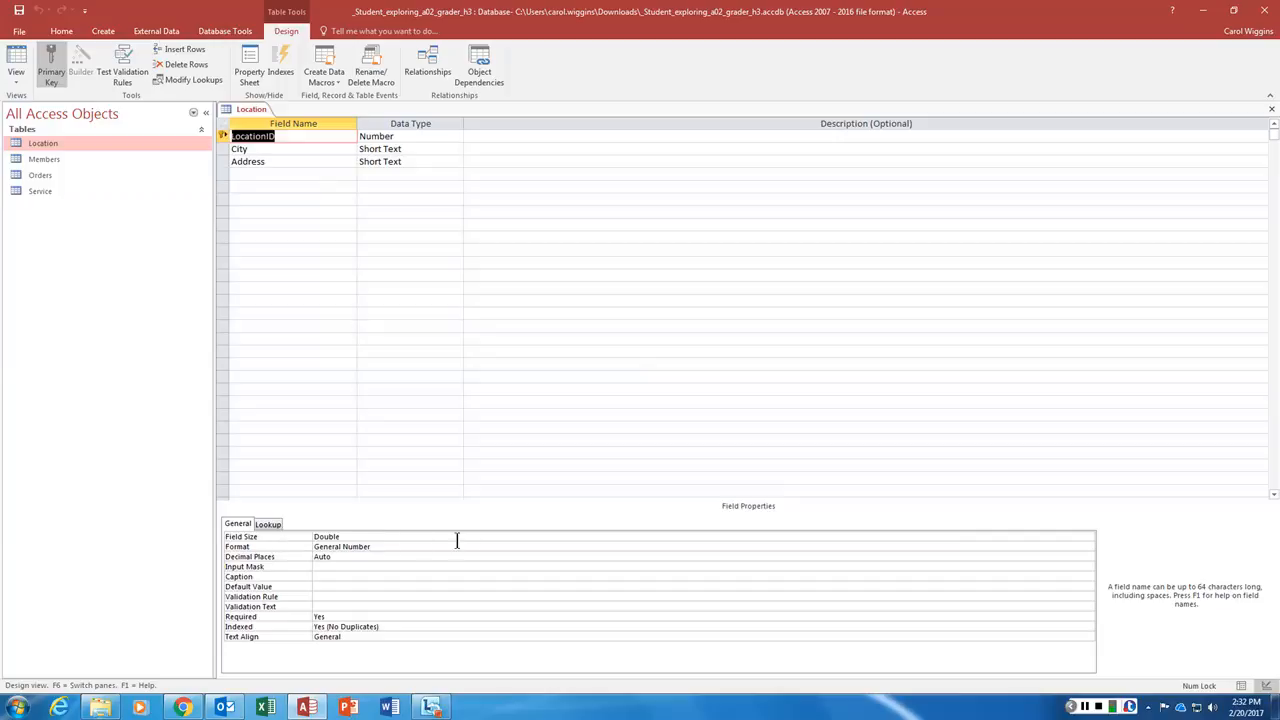
pyautogui.click(347, 537)
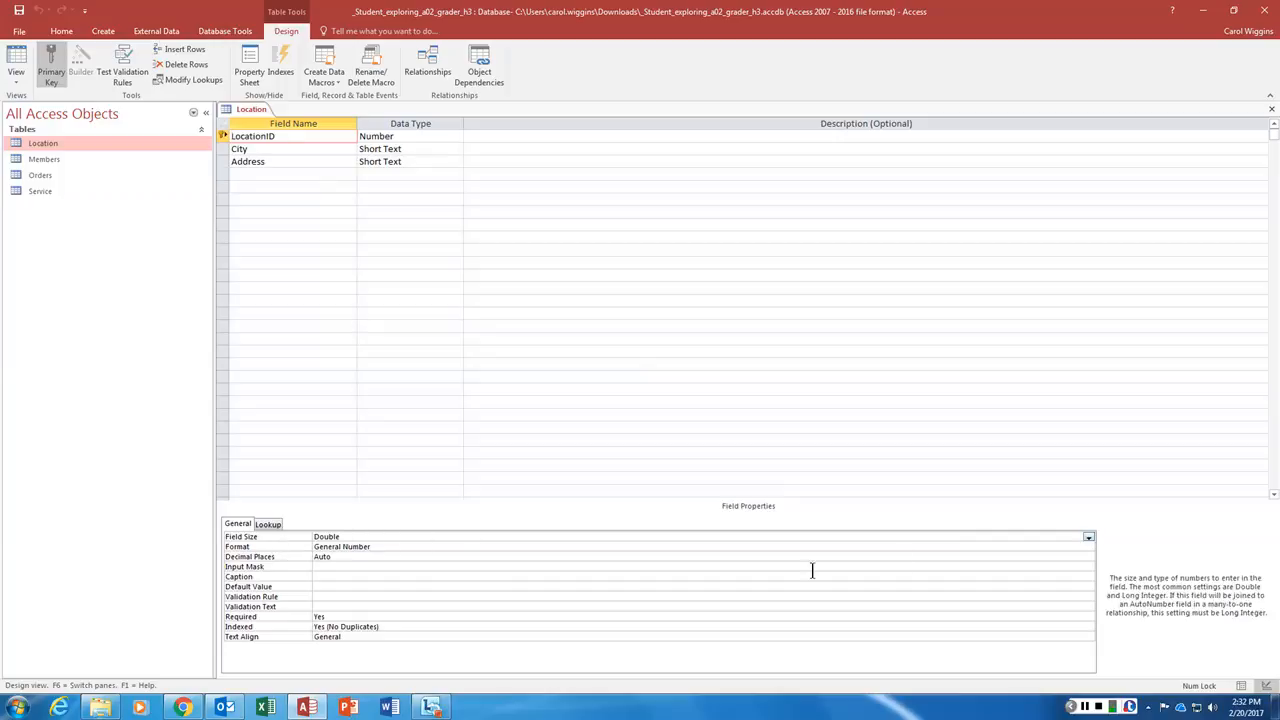
pyautogui.click(1088, 537)
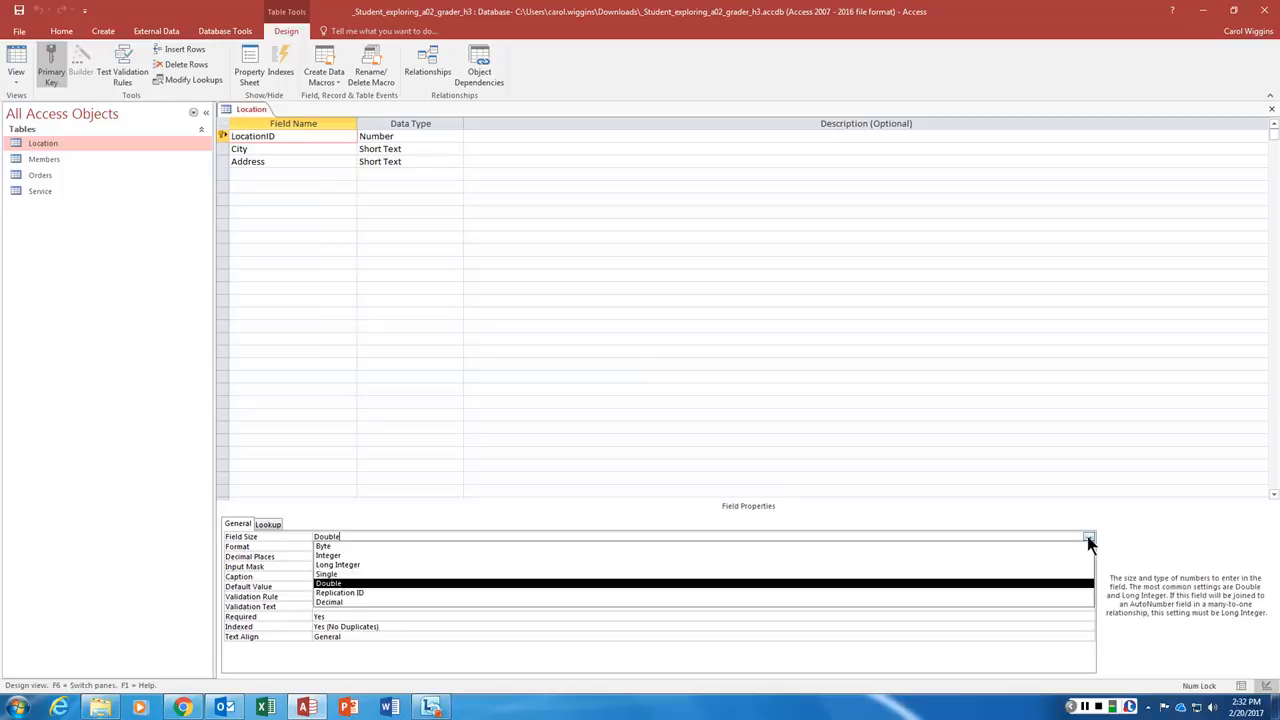
pyautogui.click(1021, 564)
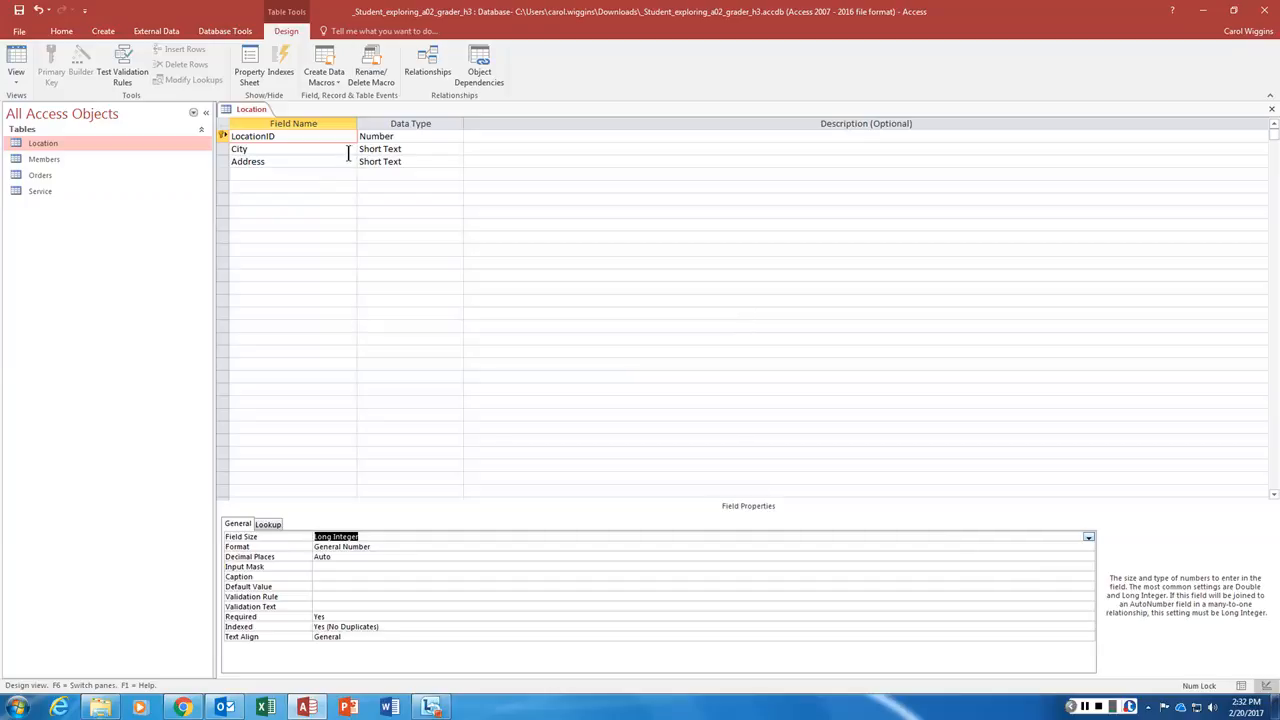
# Step: Save the Location table design, accepting possible data loss, and close the table
pyautogui.rightClick(244, 108)
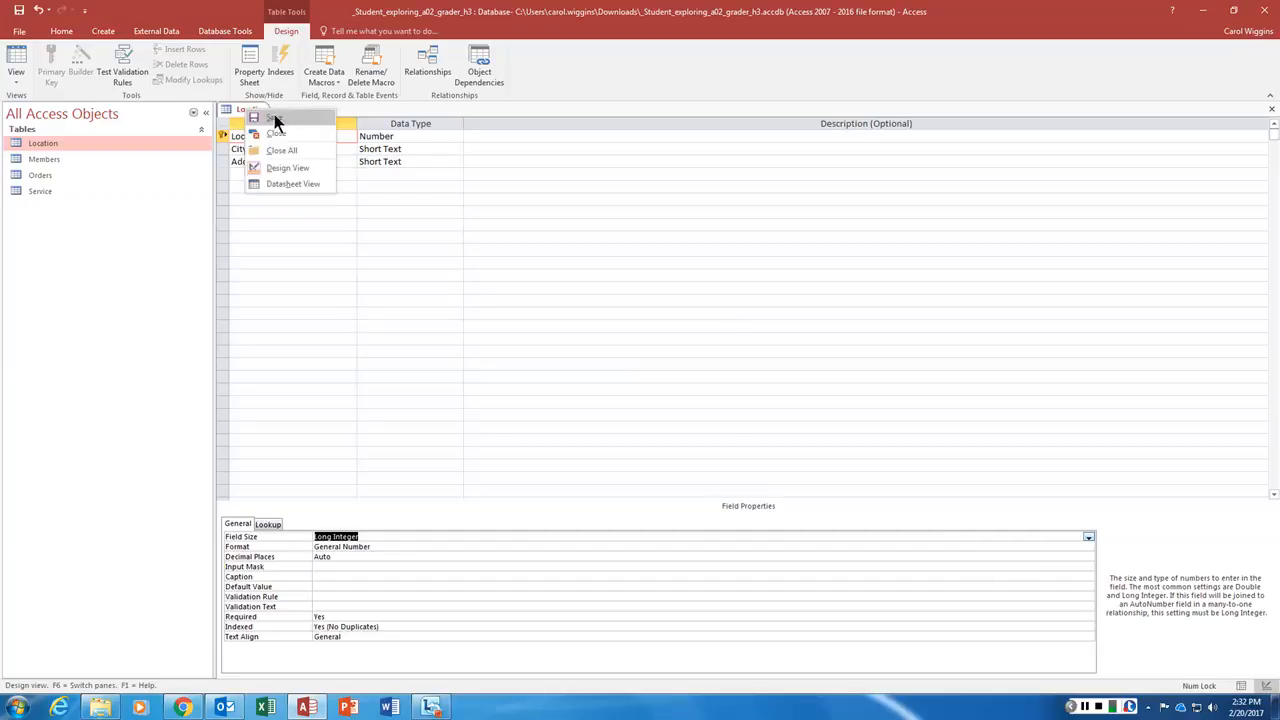
pyautogui.click(274, 116)
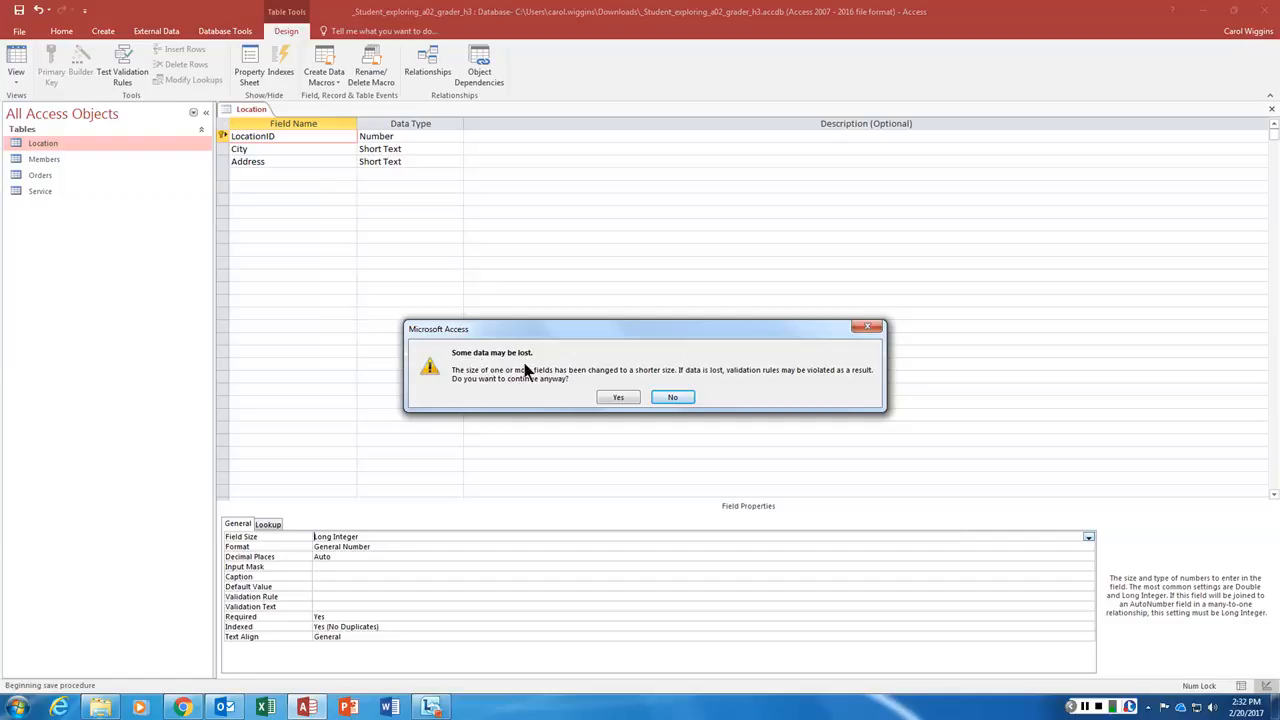
pyautogui.click(618, 398)
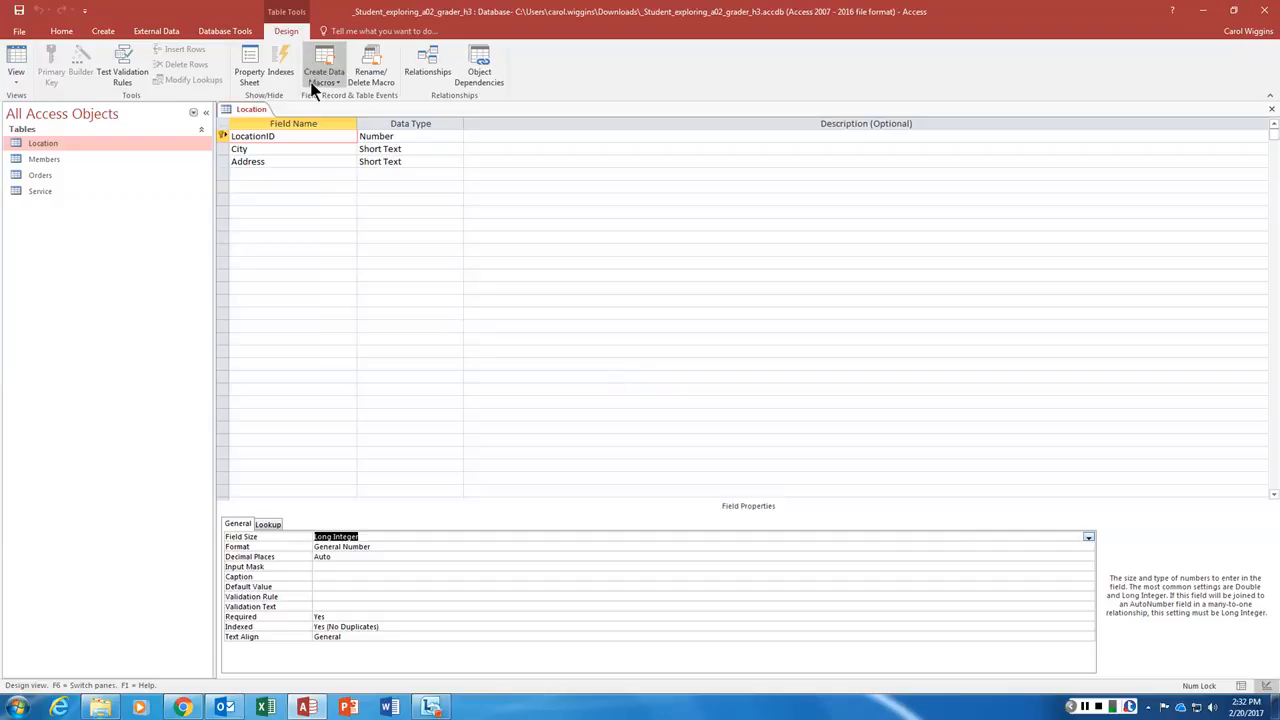
pyautogui.rightClick(251, 109)
pyautogui.click(282, 129)
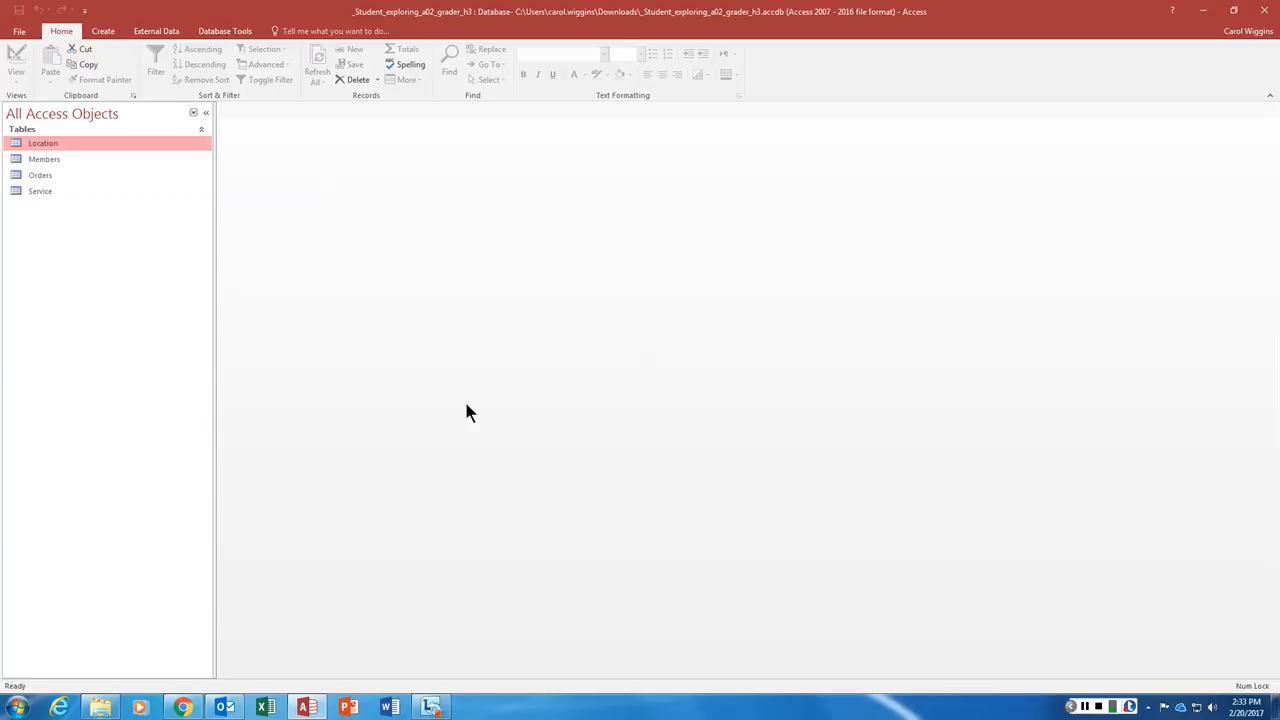
# Step: Open the database relationships and add the Location, Members, Orders and Service tables to the layout
pyautogui.click(225, 31)
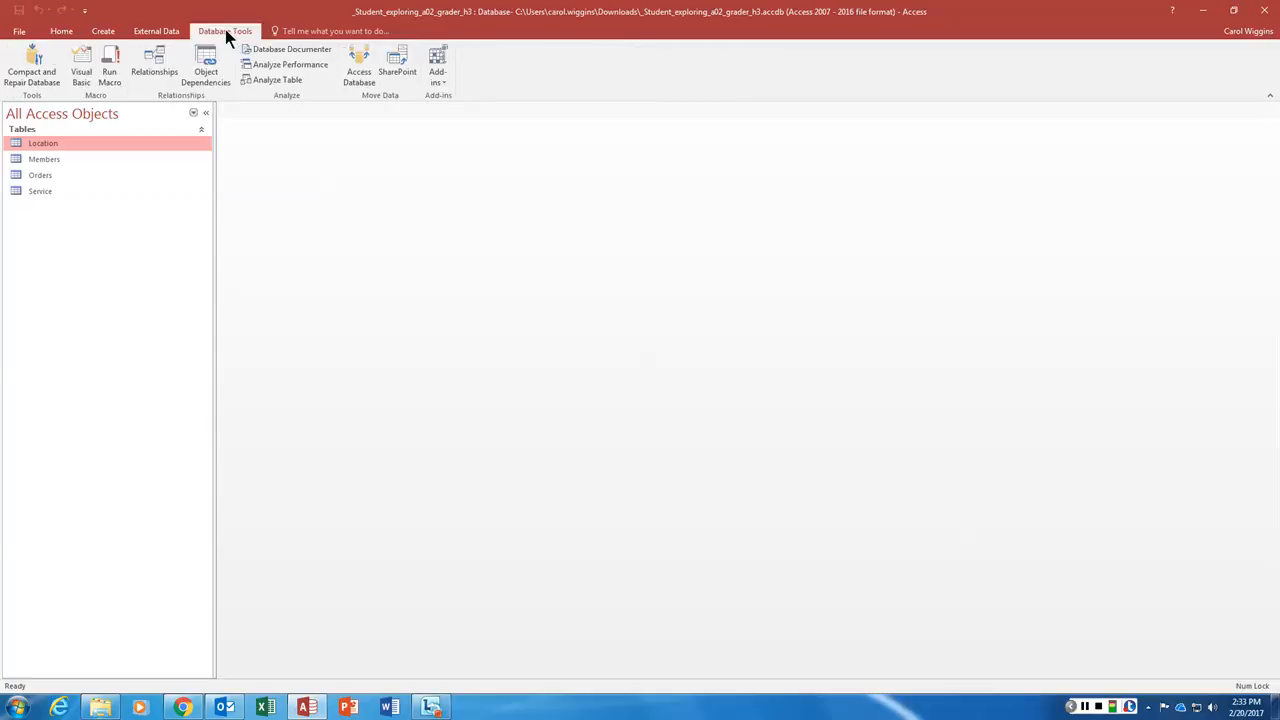
pyautogui.click(155, 62)
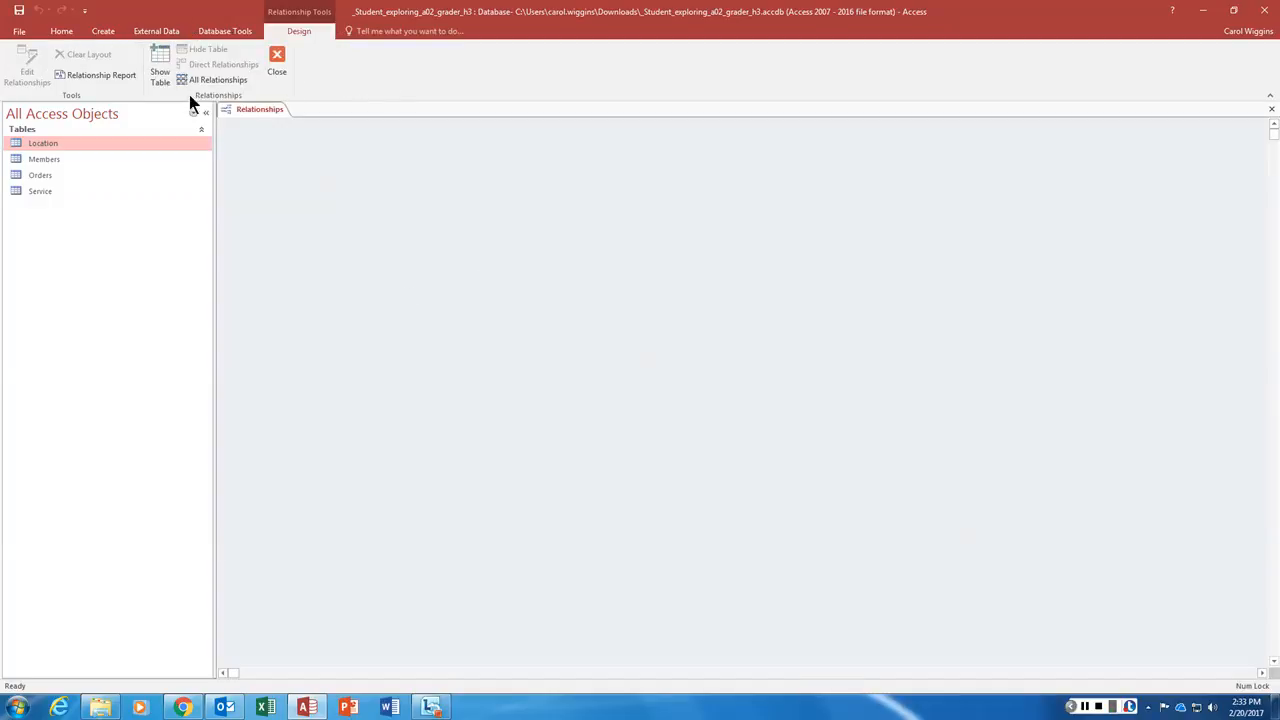
pyautogui.click(160, 66)
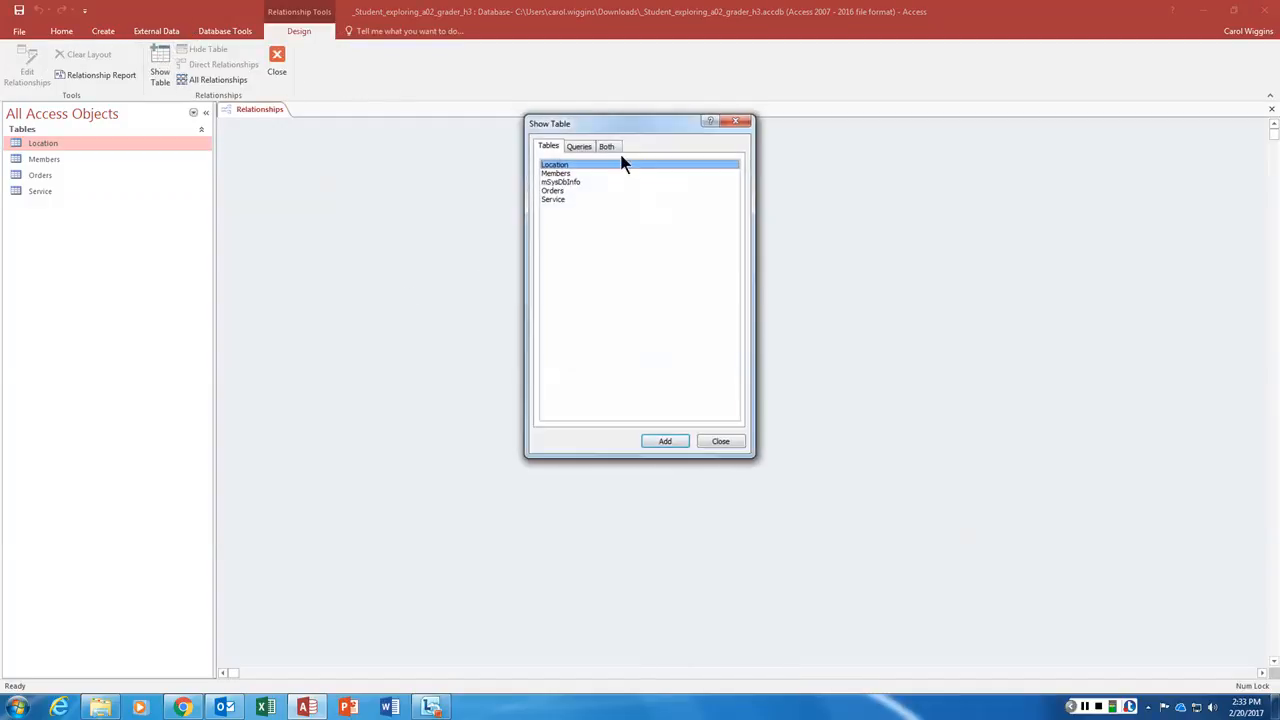
pyautogui.doubleClick(558, 165)
pyautogui.doubleClick(558, 174)
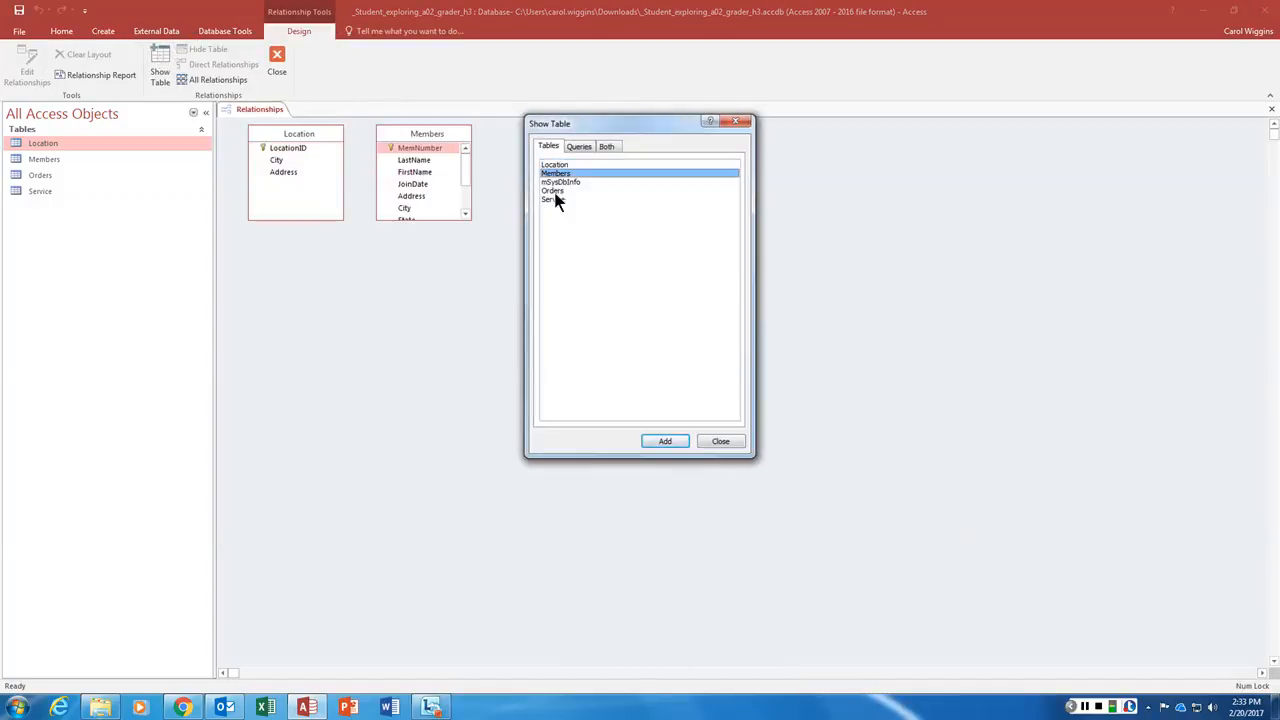
pyautogui.doubleClick(553, 191)
pyautogui.doubleClick(556, 199)
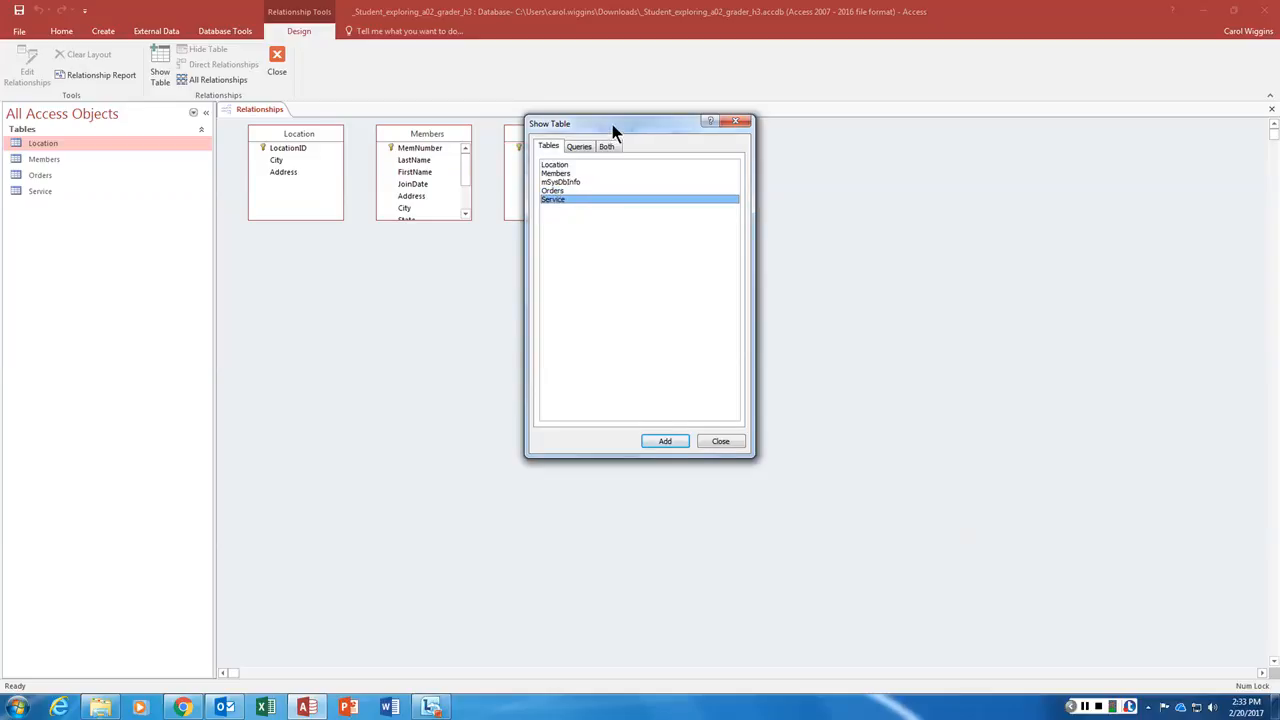
pyautogui.moveTo(612, 124); pyautogui.dragTo(857, 176)
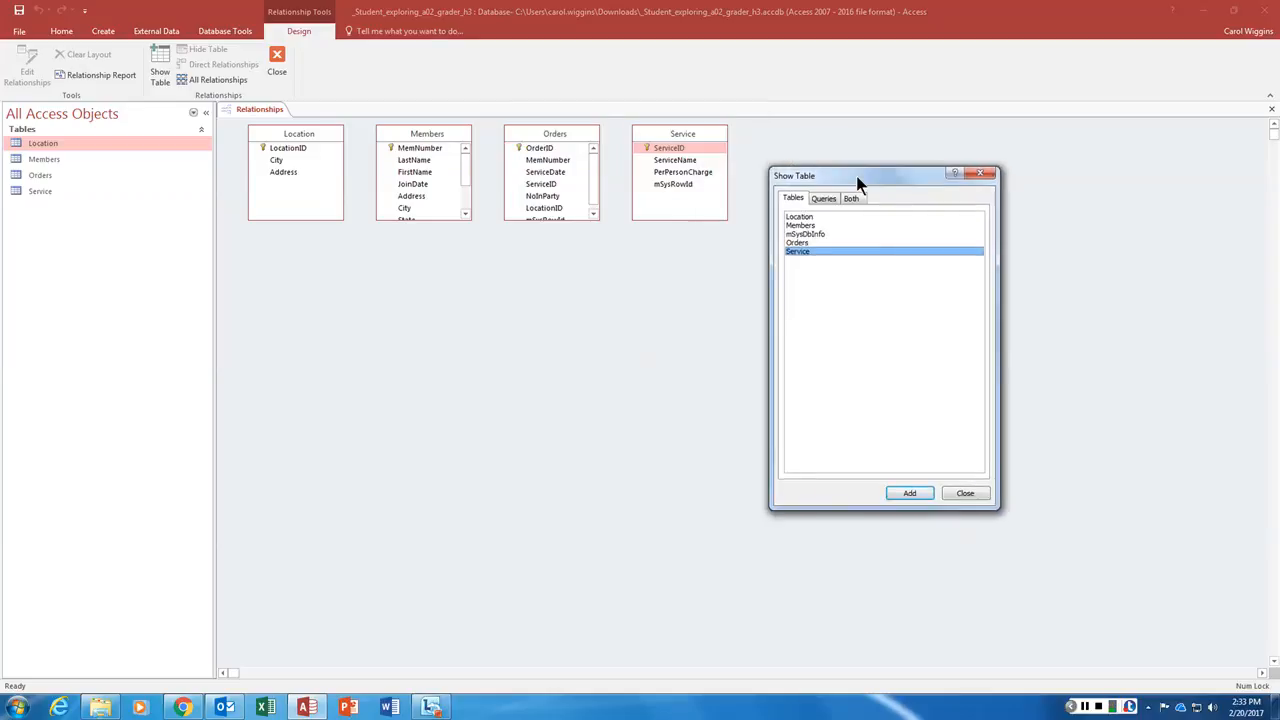
pyautogui.click(970, 494)
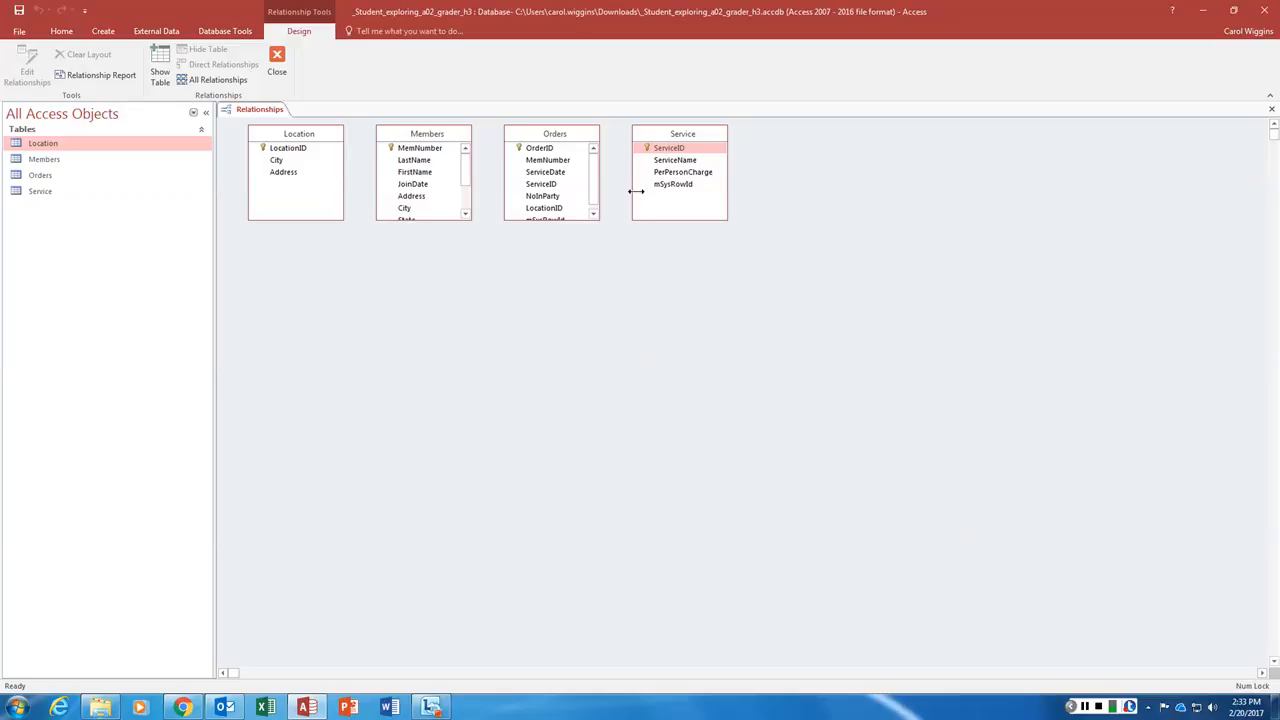
# Step: Move the Members and Orders tables below the other two and lengthen both boxes to show all their fields
pyautogui.click(419, 134)
pyautogui.moveTo(419, 133); pyautogui.dragTo(419, 233)
pyautogui.moveTo(559, 135); pyautogui.dragTo(609, 242)
pyautogui.moveTo(608, 325); pyautogui.dragTo(609, 375)
pyautogui.moveTo(428, 320); pyautogui.dragTo(424, 399)
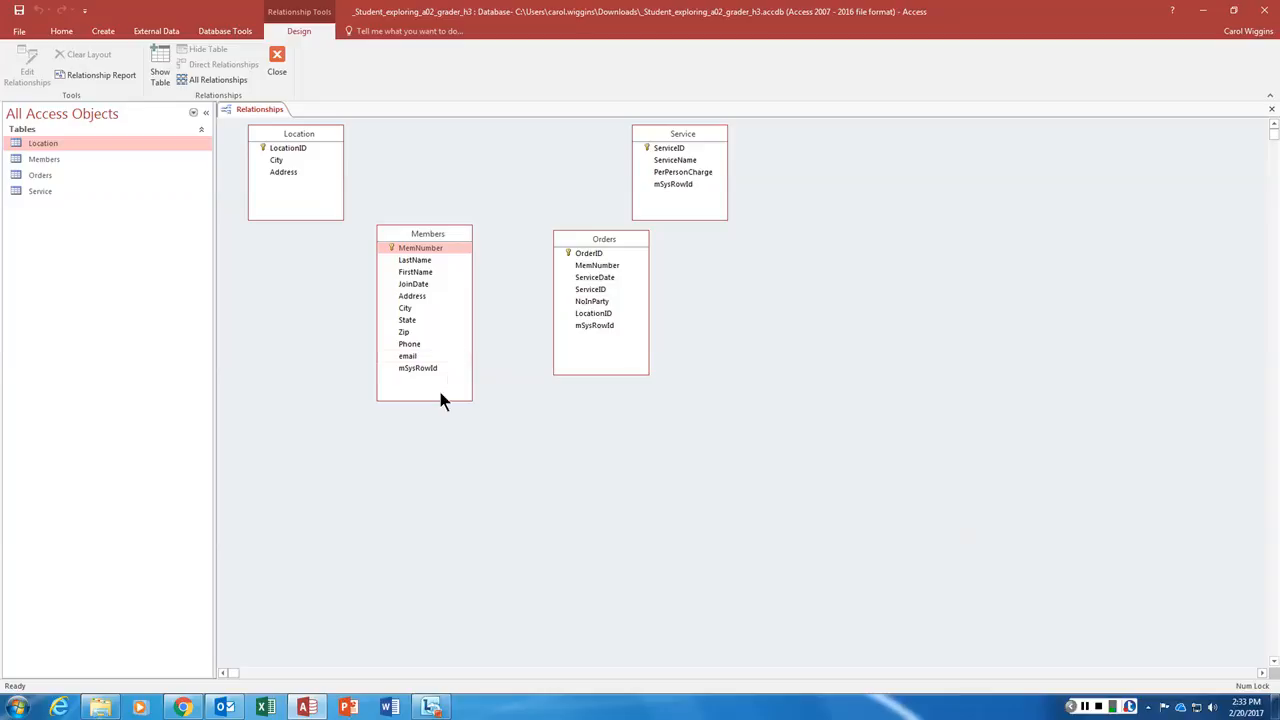
# Step: Shorten the Members box slightly and relate Location to Orders on LocationID, enforcing referential integrity and cascading updates to related fields
pyautogui.moveTo(437, 400); pyautogui.dragTo(437, 387)
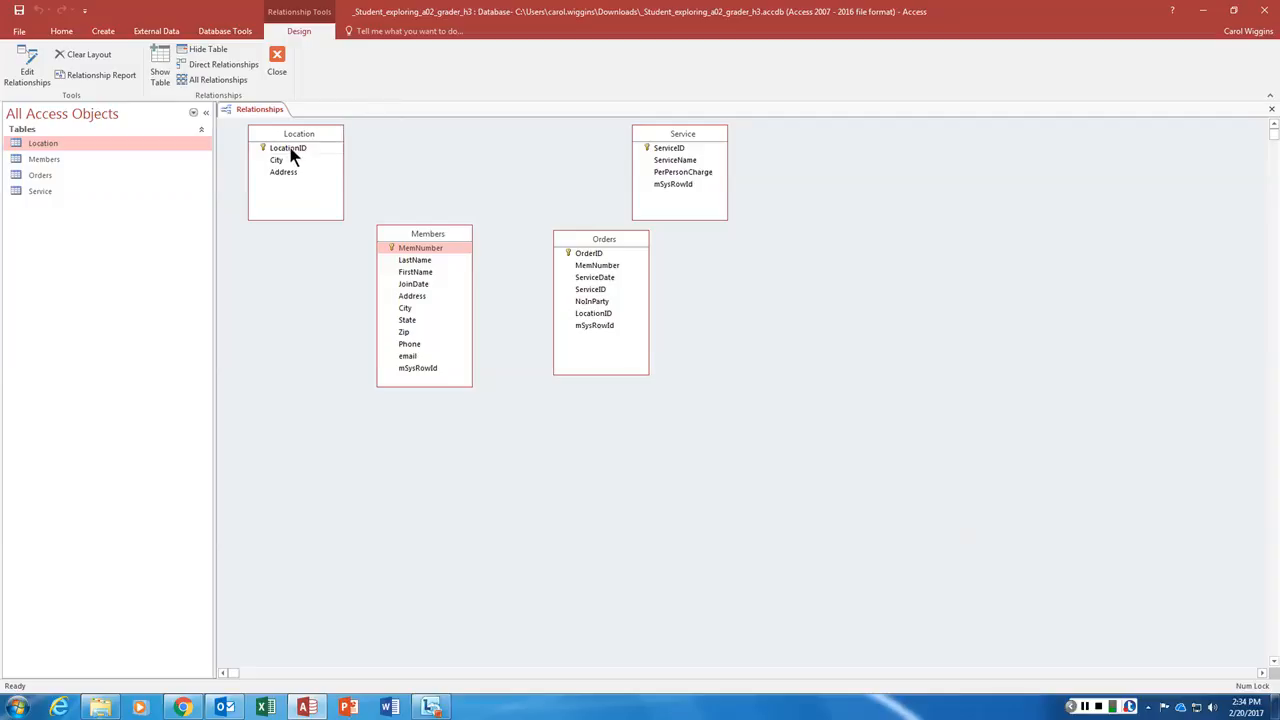
pyautogui.moveTo(290, 150); pyautogui.dragTo(603, 315)
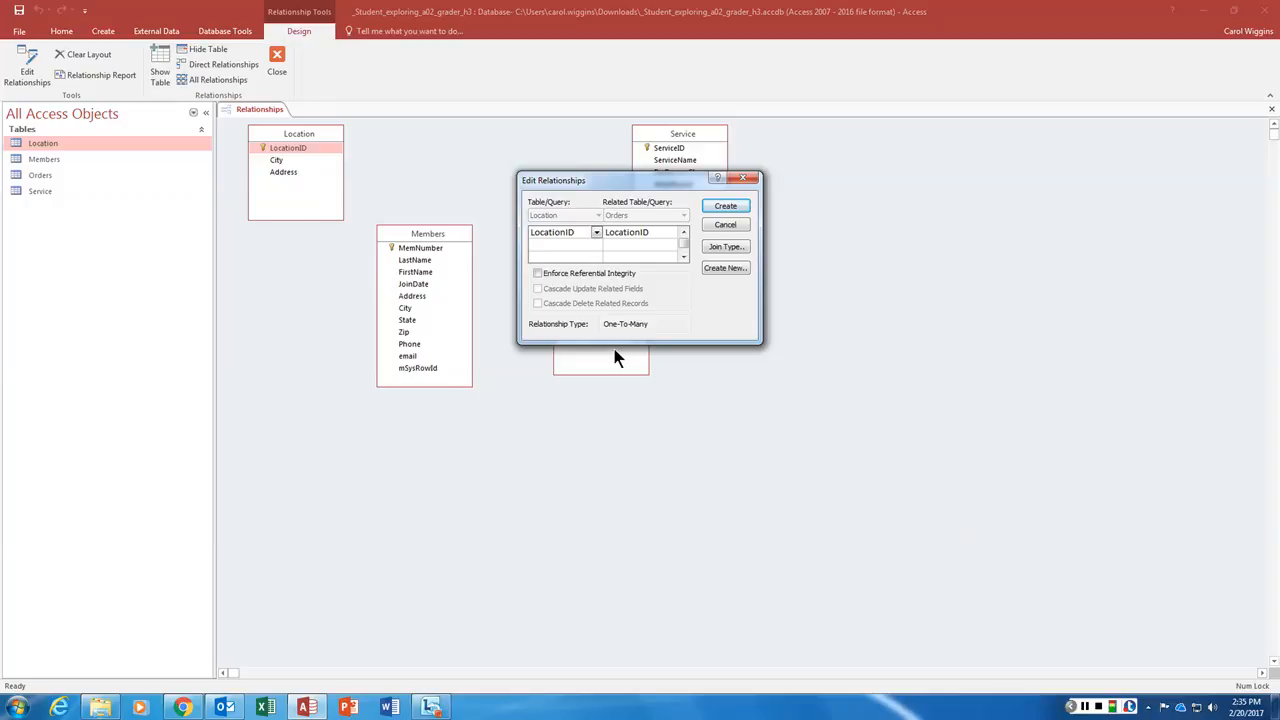
pyautogui.click(536, 273)
pyautogui.click(537, 288)
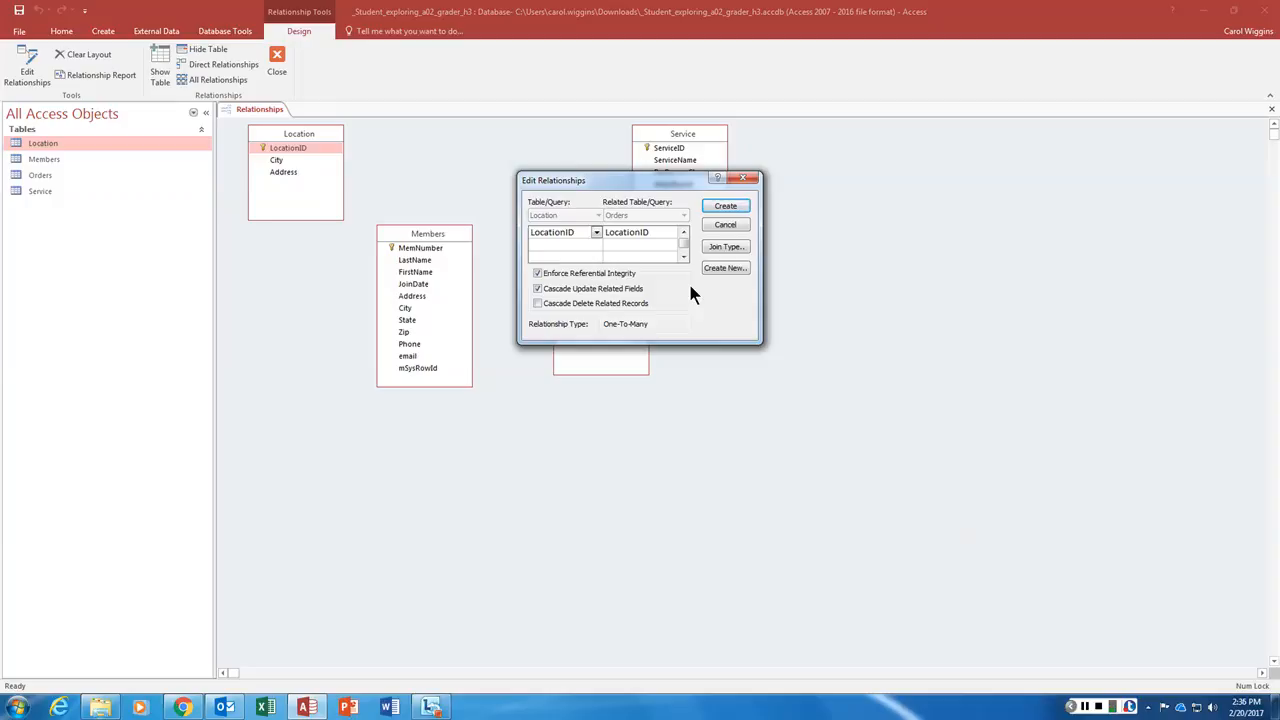
pyautogui.click(726, 207)
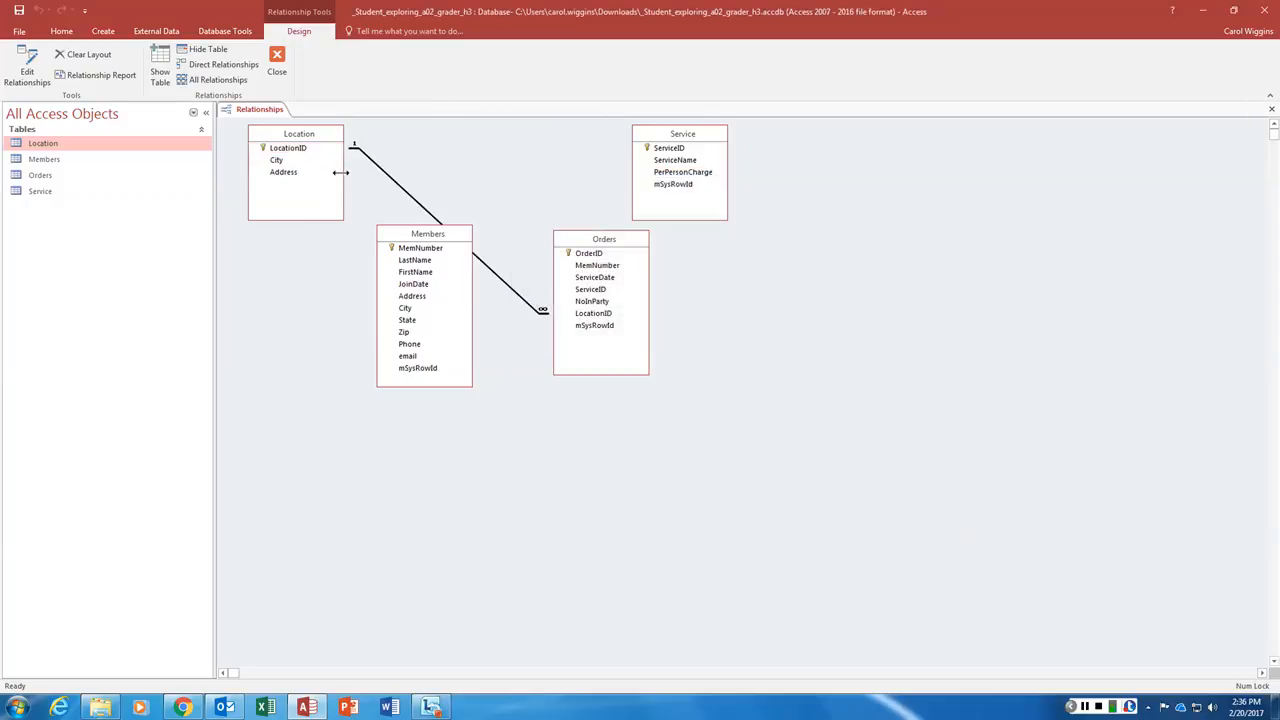
pyautogui.click(545, 311)
# Step: Relate Members to Orders on MemNumber, enforcing referential integrity and cascading updates to related fields
pyautogui.moveTo(420, 250); pyautogui.dragTo(608, 267)
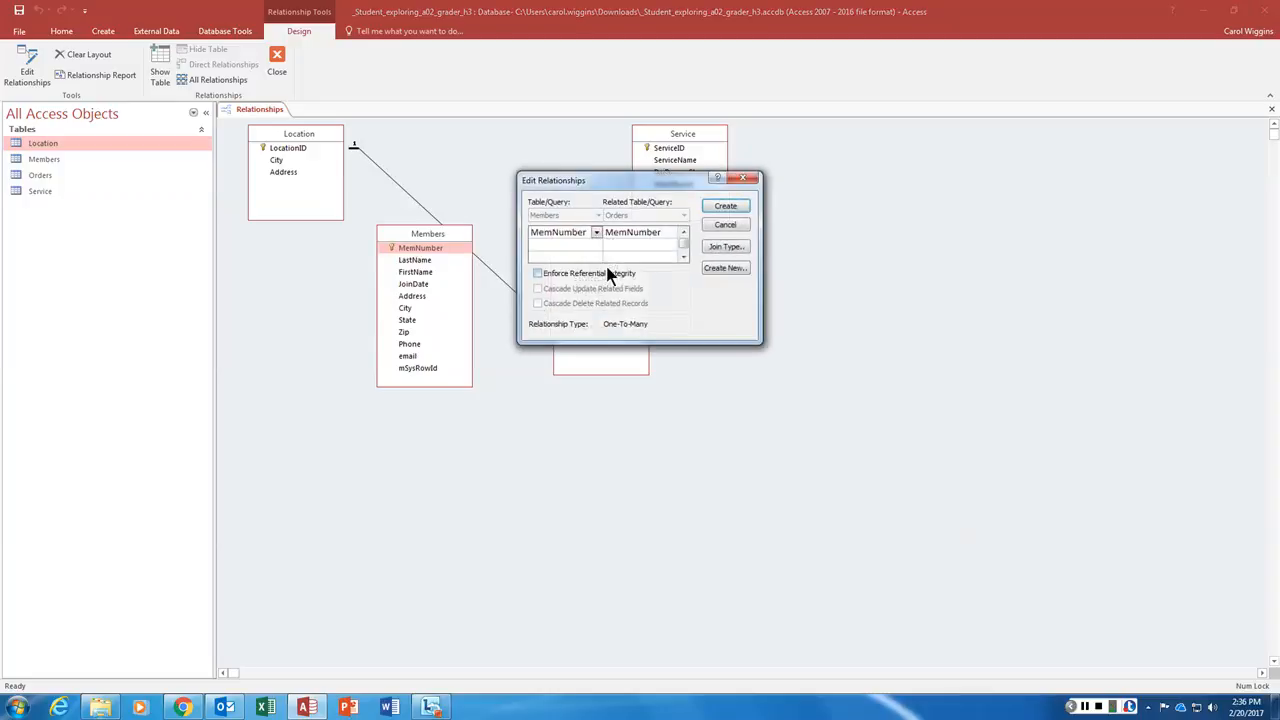
pyautogui.click(537, 274)
pyautogui.click(537, 289)
pyautogui.click(727, 207)
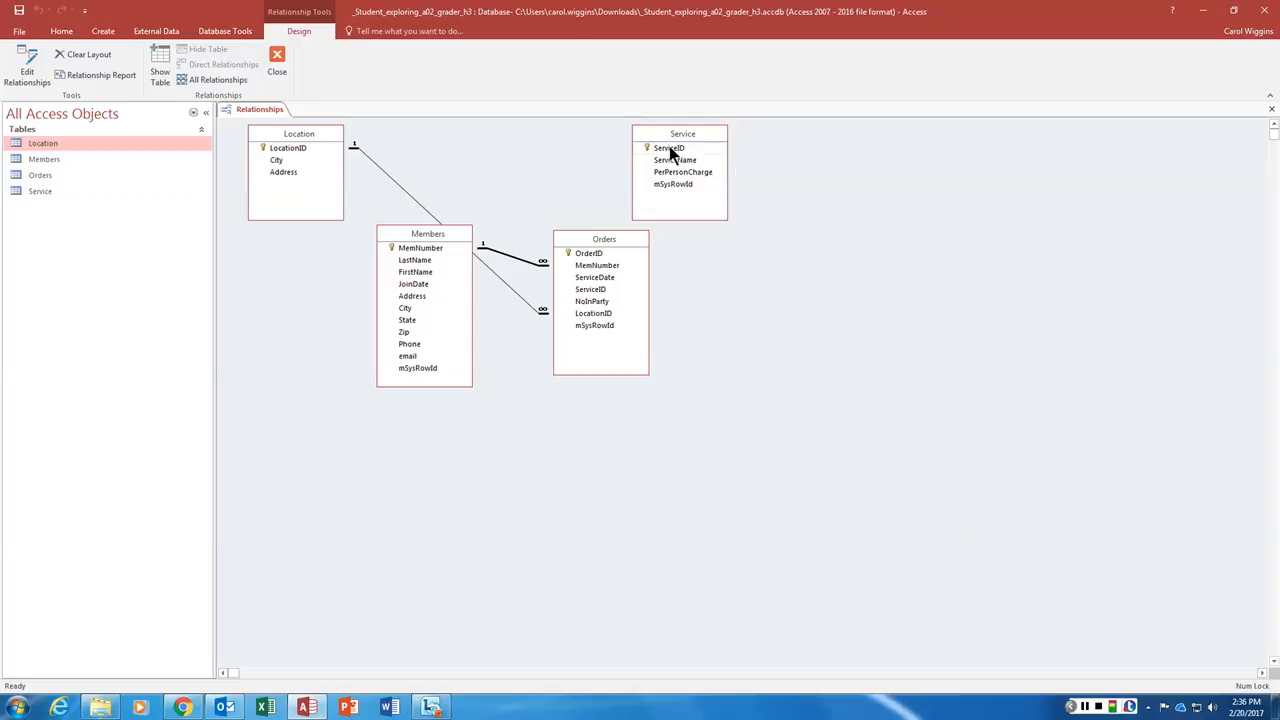
# Step: Relate Service to Orders on ServiceID, enforcing referential integrity and cascading updates to related fields
pyautogui.moveTo(669, 147); pyautogui.dragTo(594, 290)
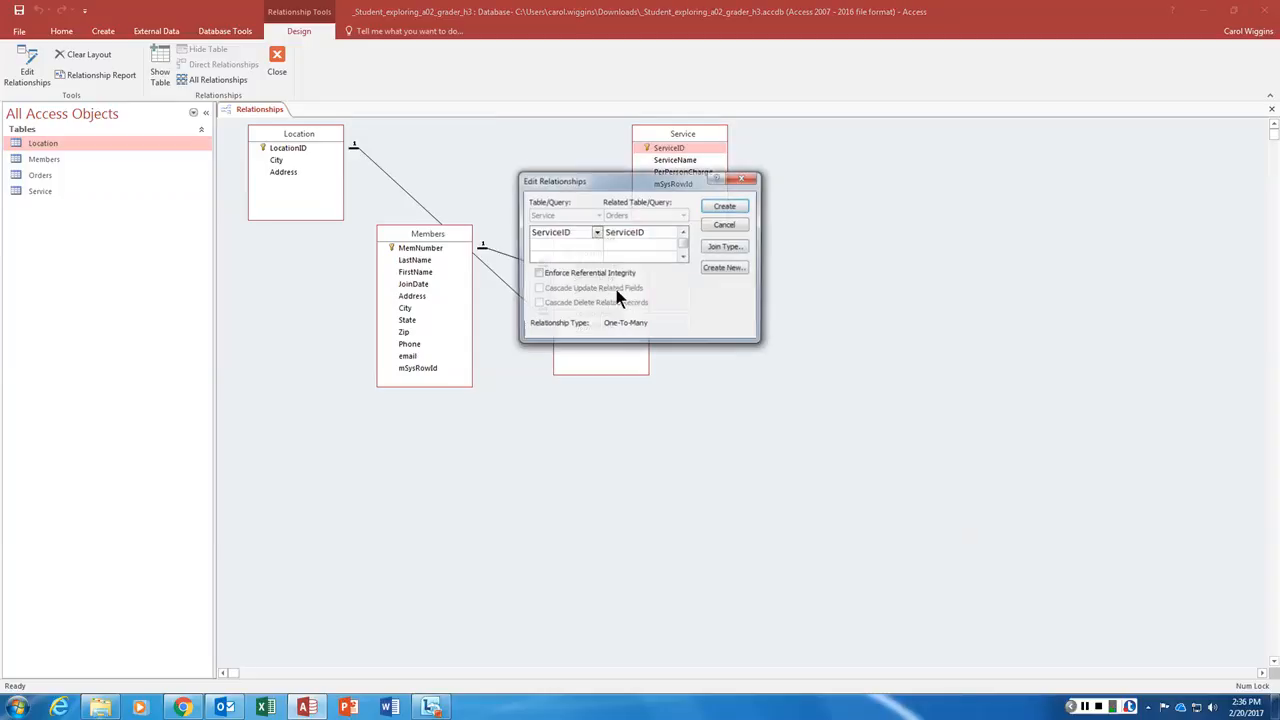
pyautogui.click(537, 273)
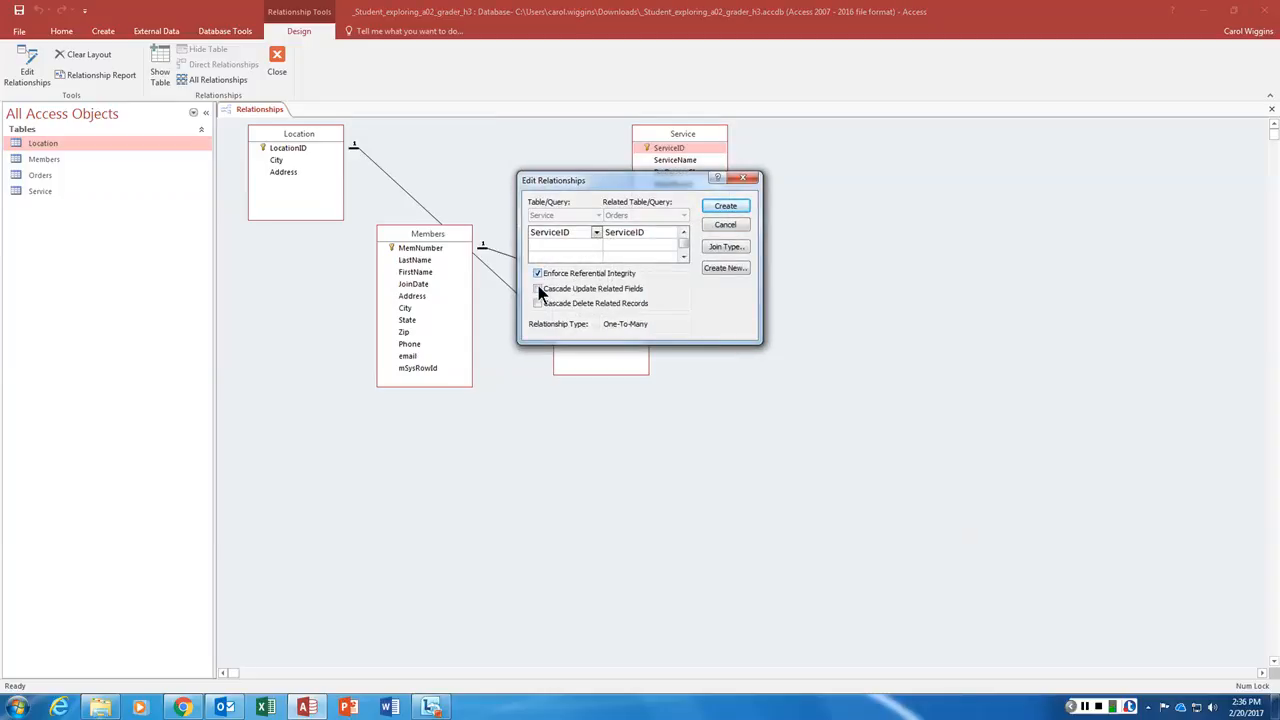
pyautogui.click(538, 288)
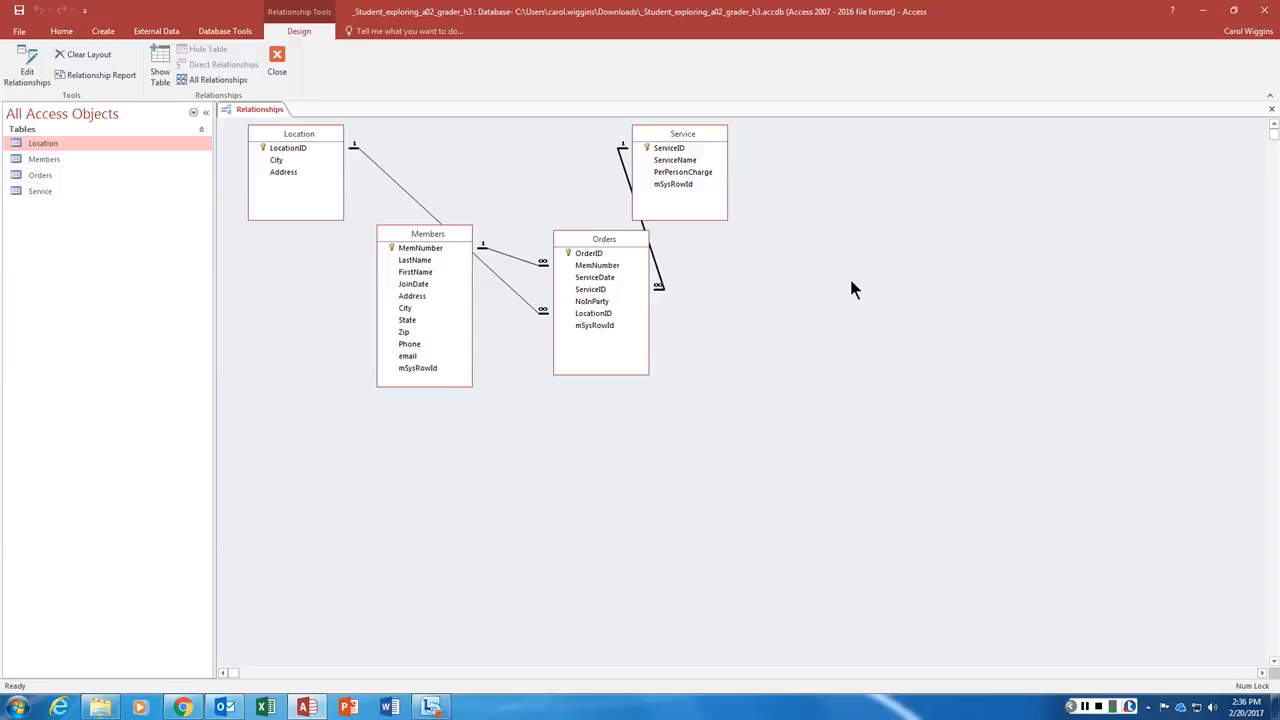
# Step: Save the relationships layout and close it
pyautogui.rightClick(255, 110)
pyautogui.click(276, 114)
pyautogui.rightClick(266, 111)
pyautogui.click(307, 137)
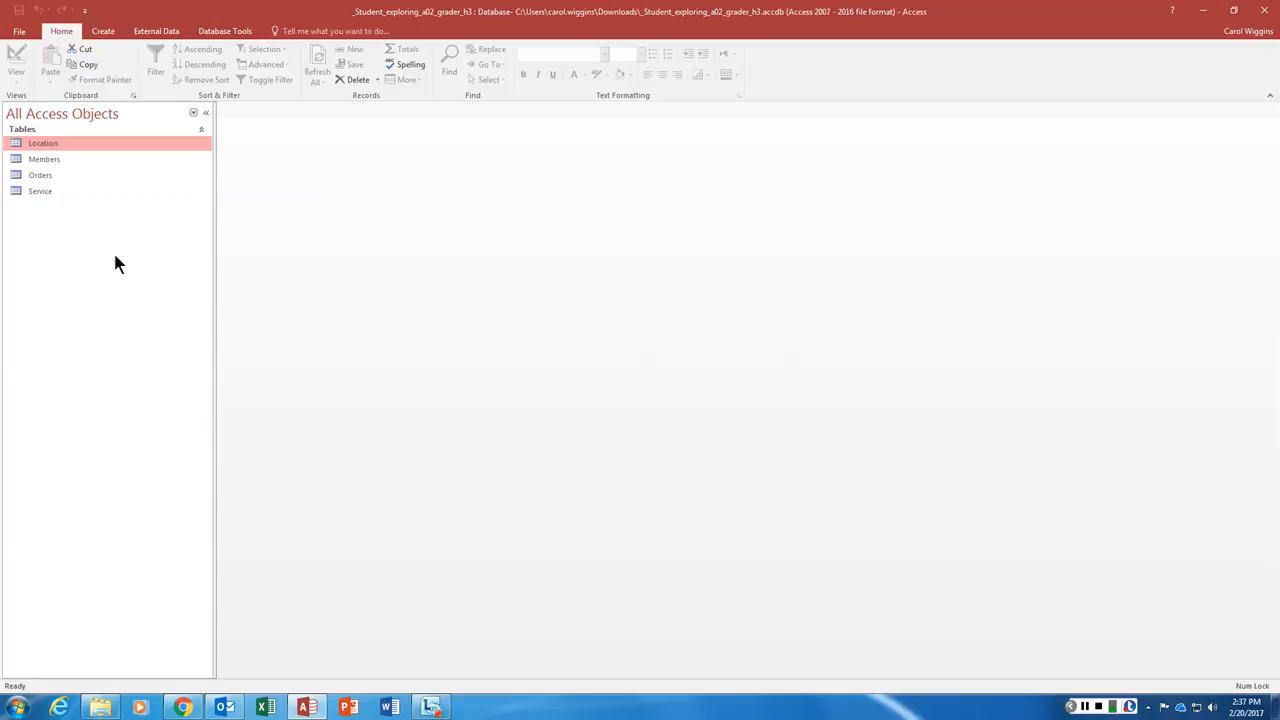
# Step: Create a new query in Design view containing the Location, Members, Orders and Service tables
pyautogui.click(101, 32)
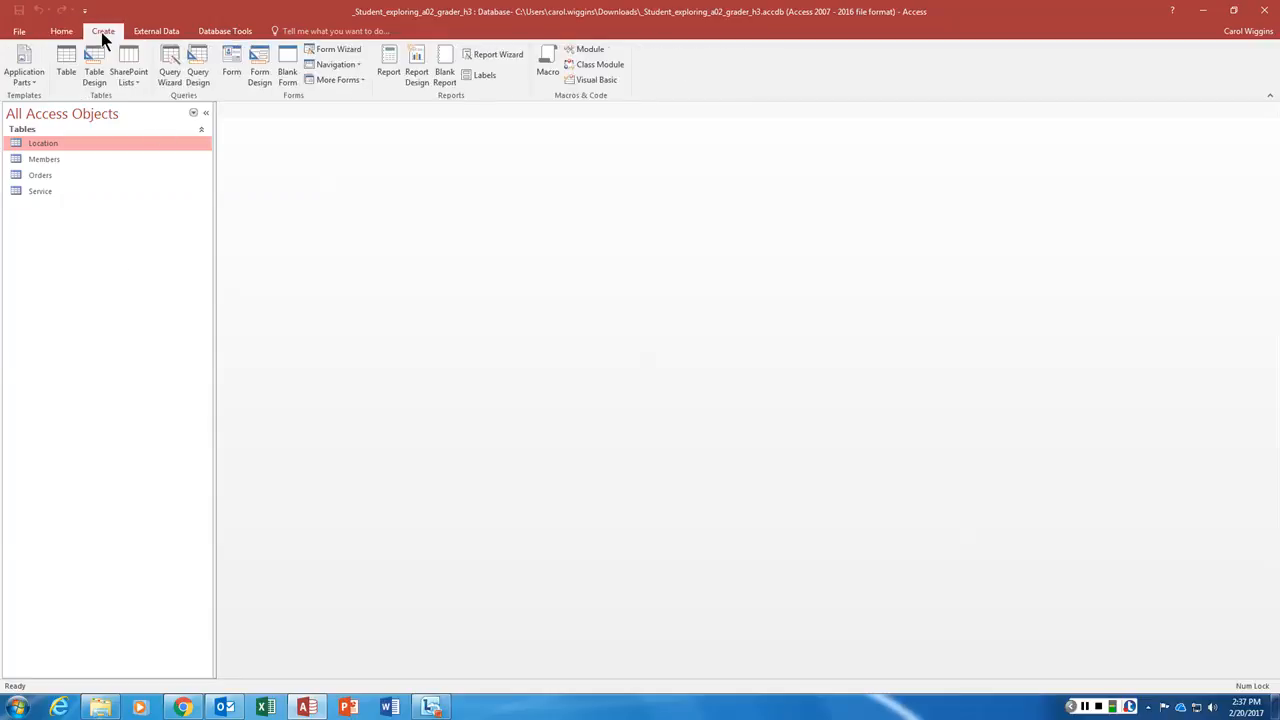
pyautogui.click(198, 66)
pyautogui.moveTo(631, 366); pyautogui.dragTo(744, 236)
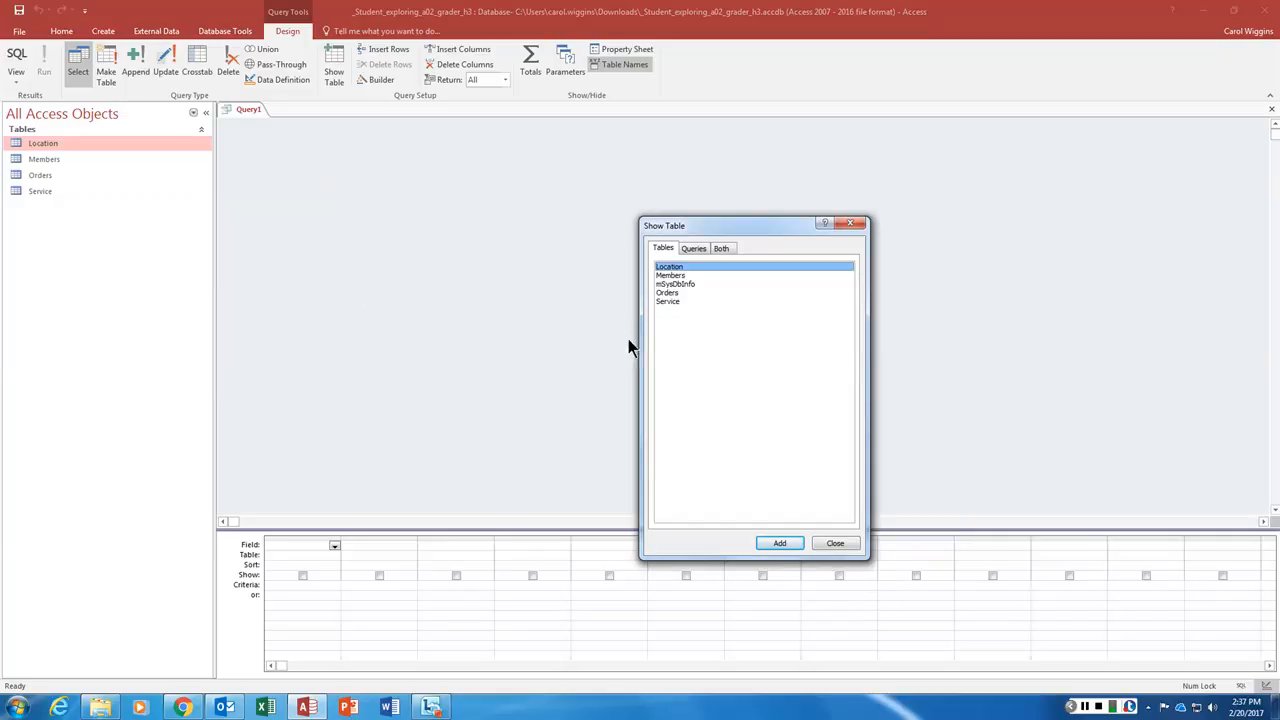
pyautogui.doubleClick(672, 267)
pyautogui.doubleClick(672, 275)
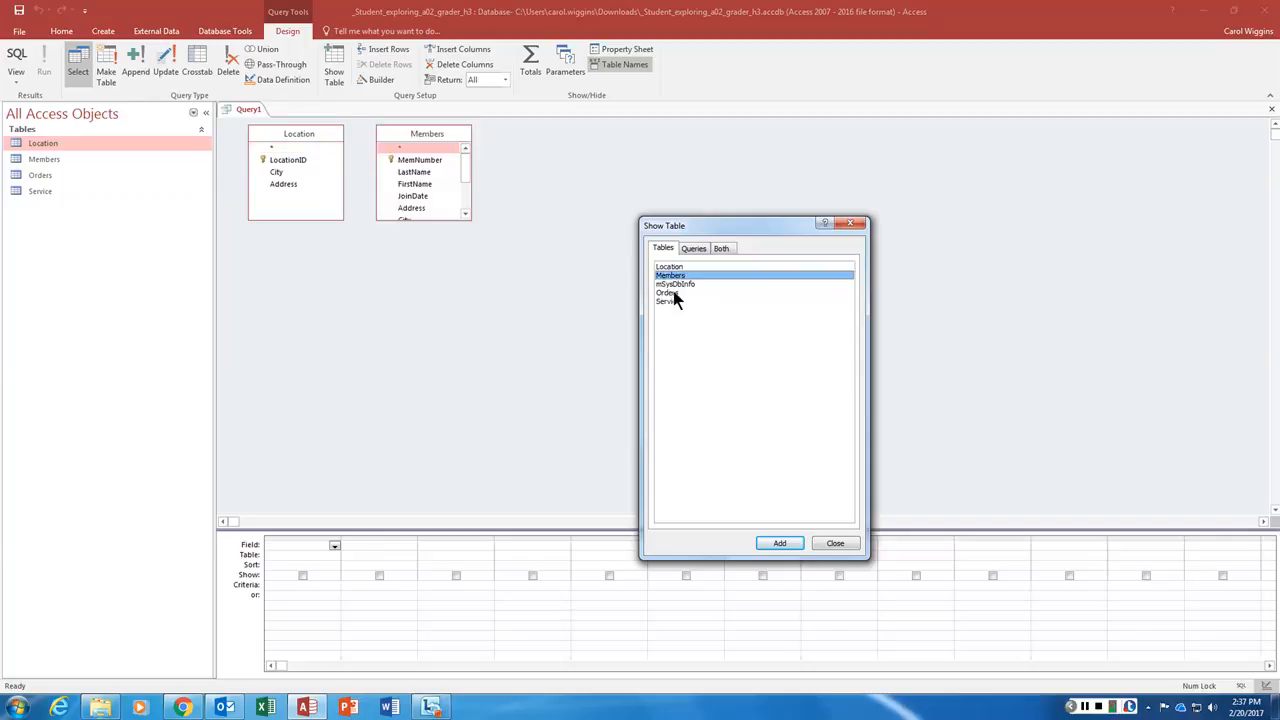
pyautogui.doubleClick(671, 293)
pyautogui.doubleClick(671, 301)
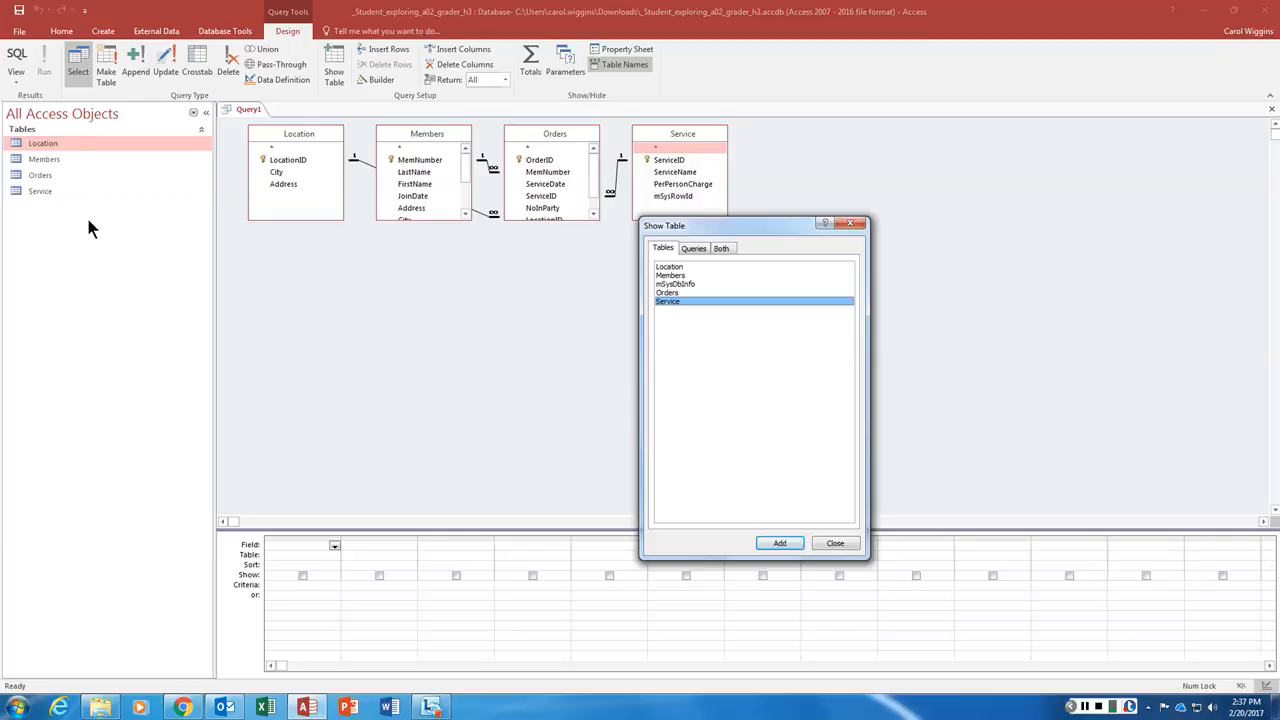
pyautogui.click(833, 544)
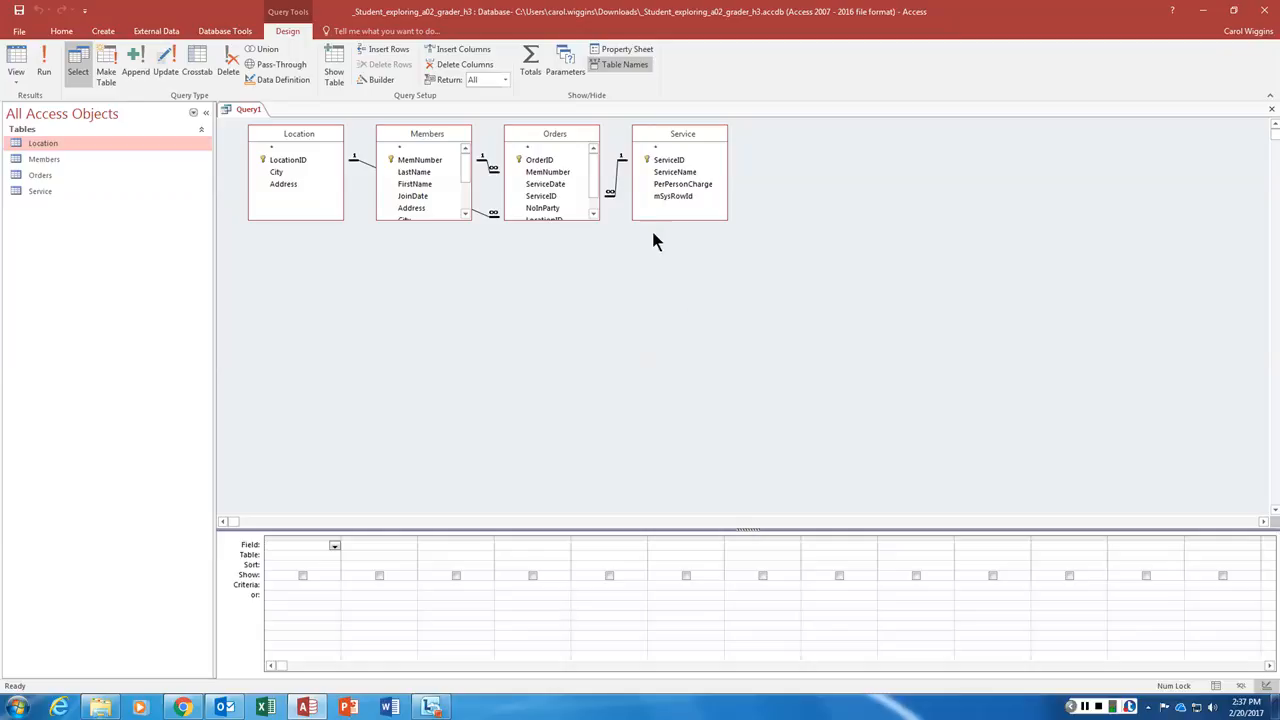
# Step: Lengthen the Orders box and add ServiceDate, City from Location, NoInParty, ServiceName, FirstName and LastName to the query in that order
pyautogui.moveTo(545, 220); pyautogui.dragTo(546, 266)
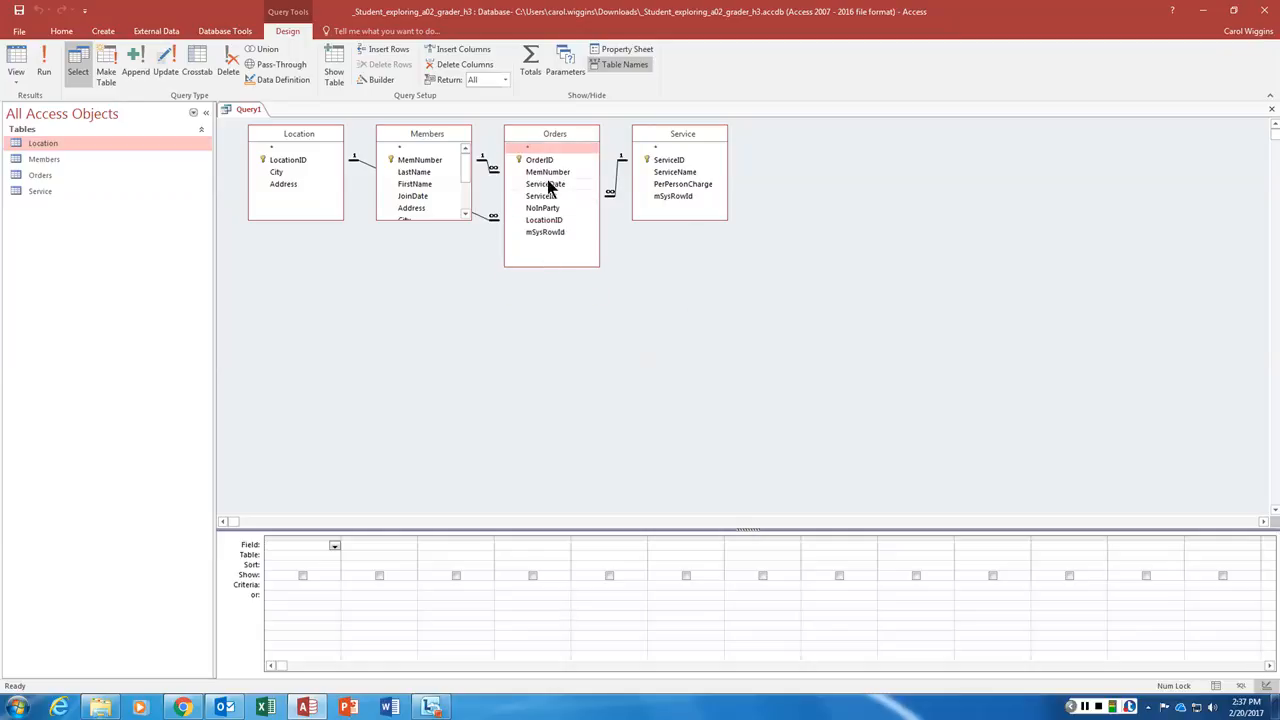
pyautogui.click(548, 184)
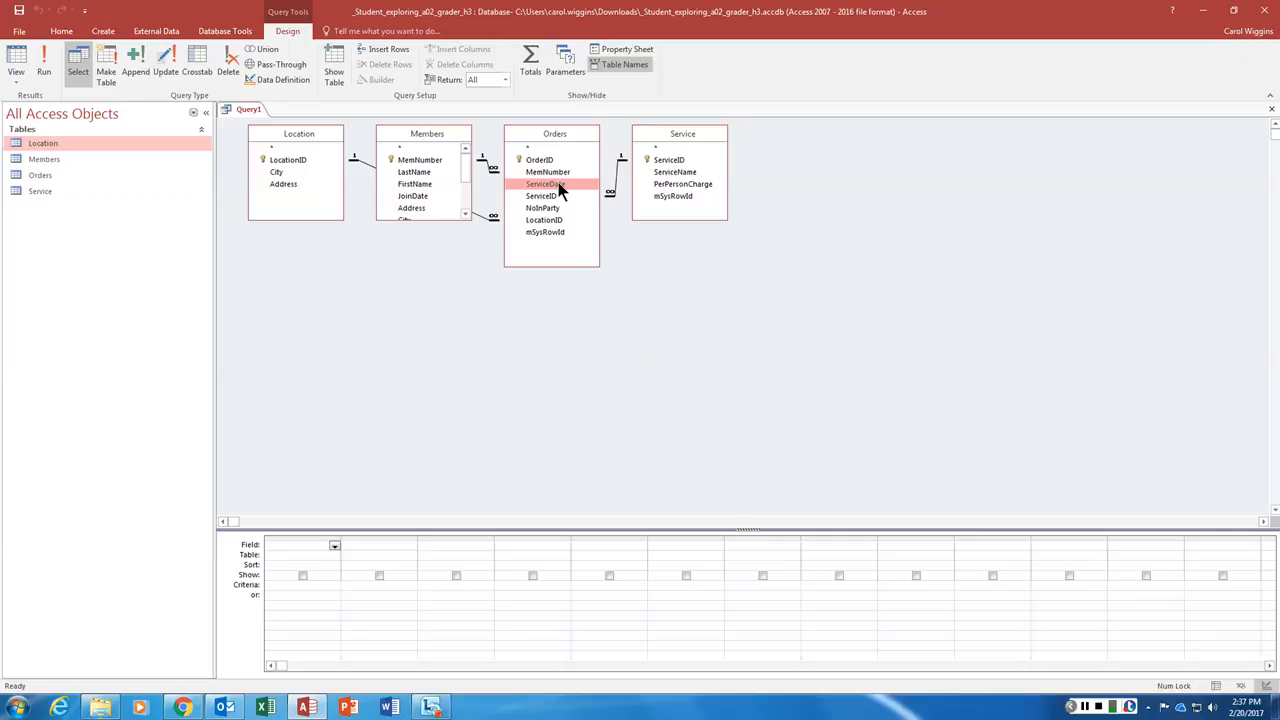
pyautogui.doubleClick(558, 184)
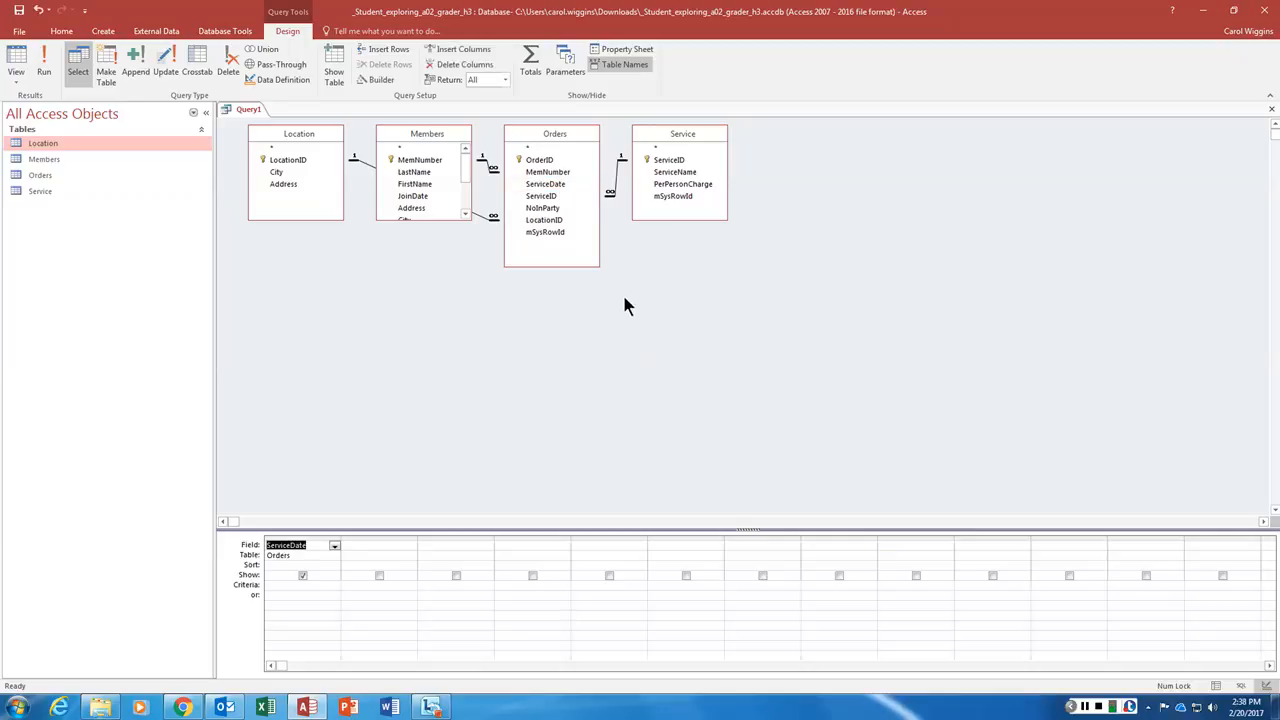
pyautogui.doubleClick(281, 173)
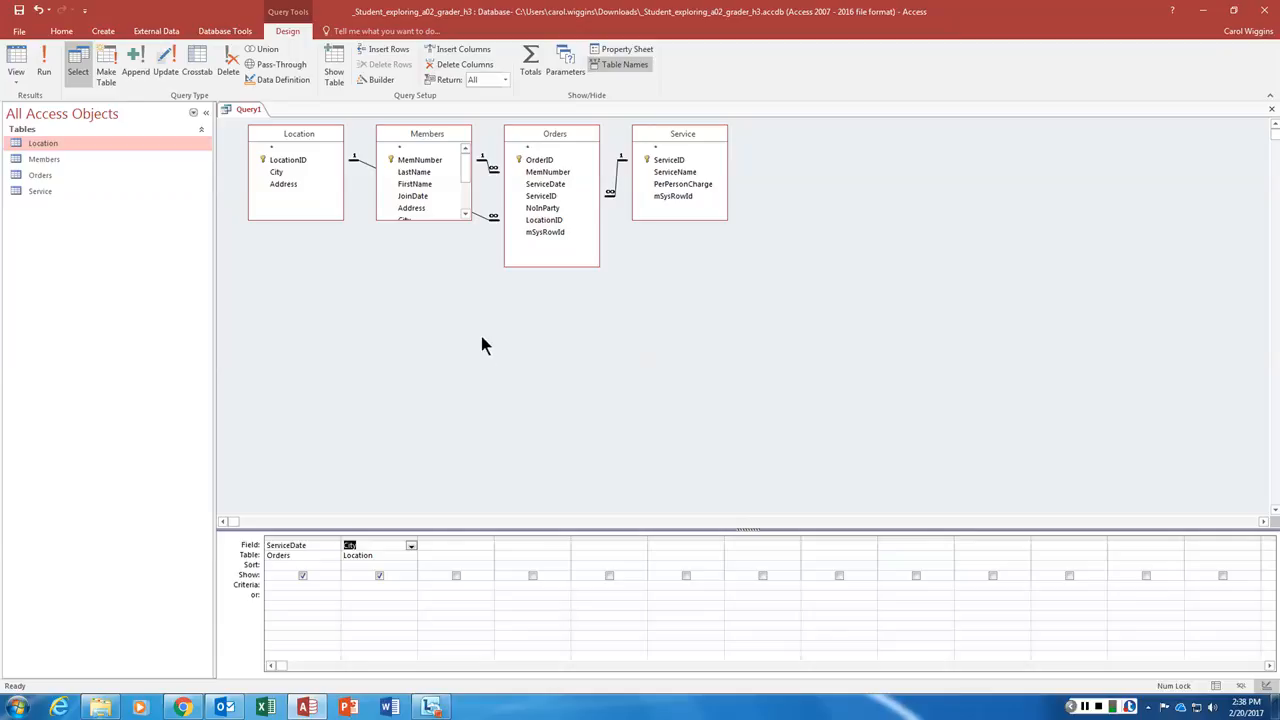
pyautogui.doubleClick(545, 209)
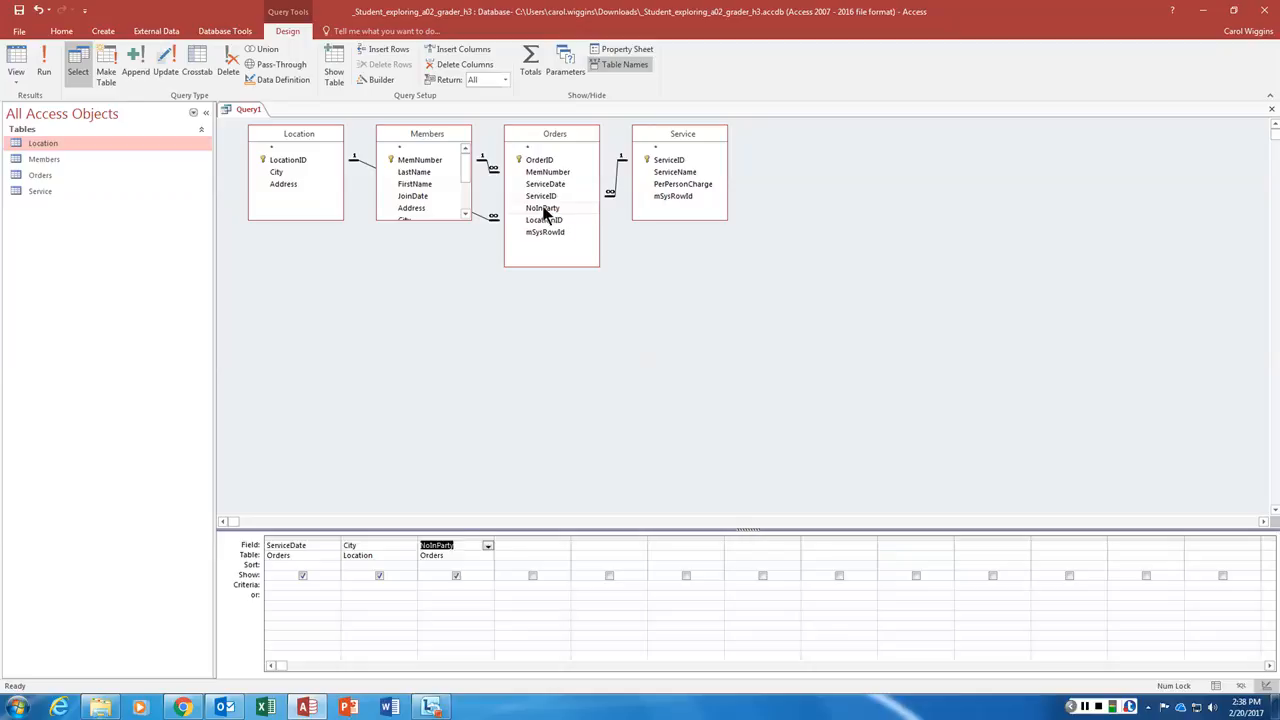
pyautogui.doubleClick(683, 173)
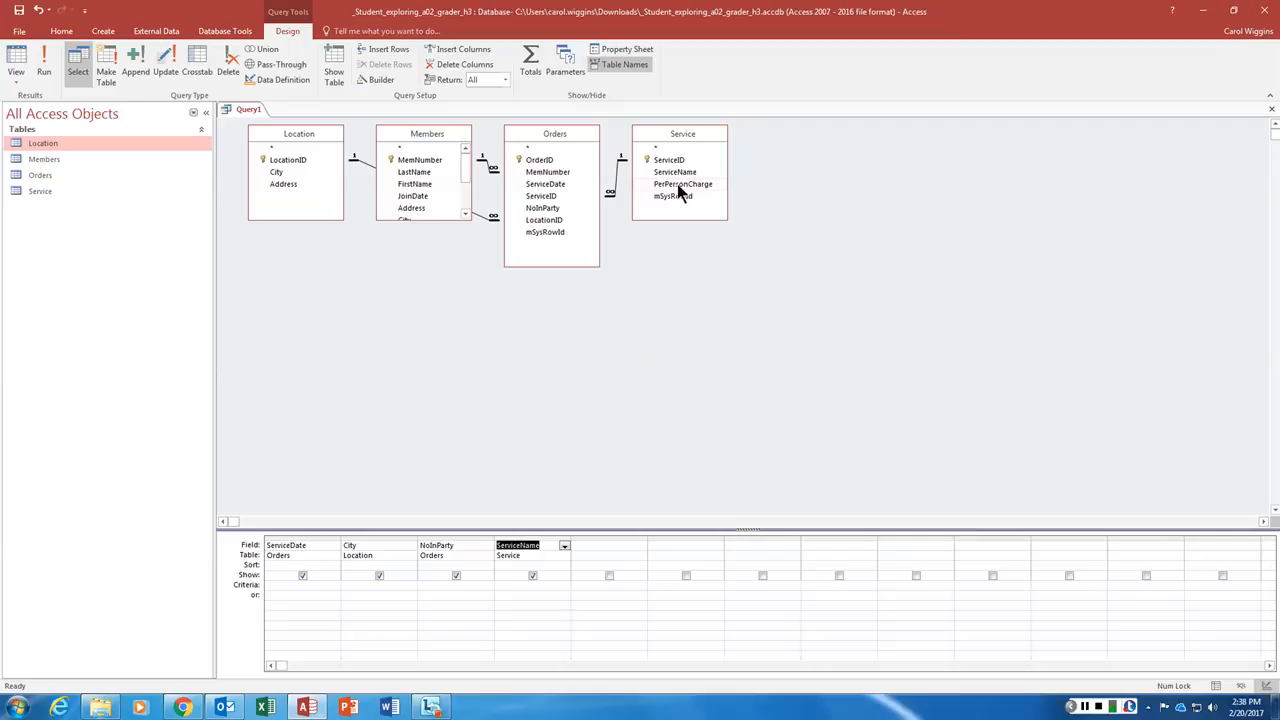
pyautogui.doubleClick(420, 184)
pyautogui.doubleClick(420, 174)
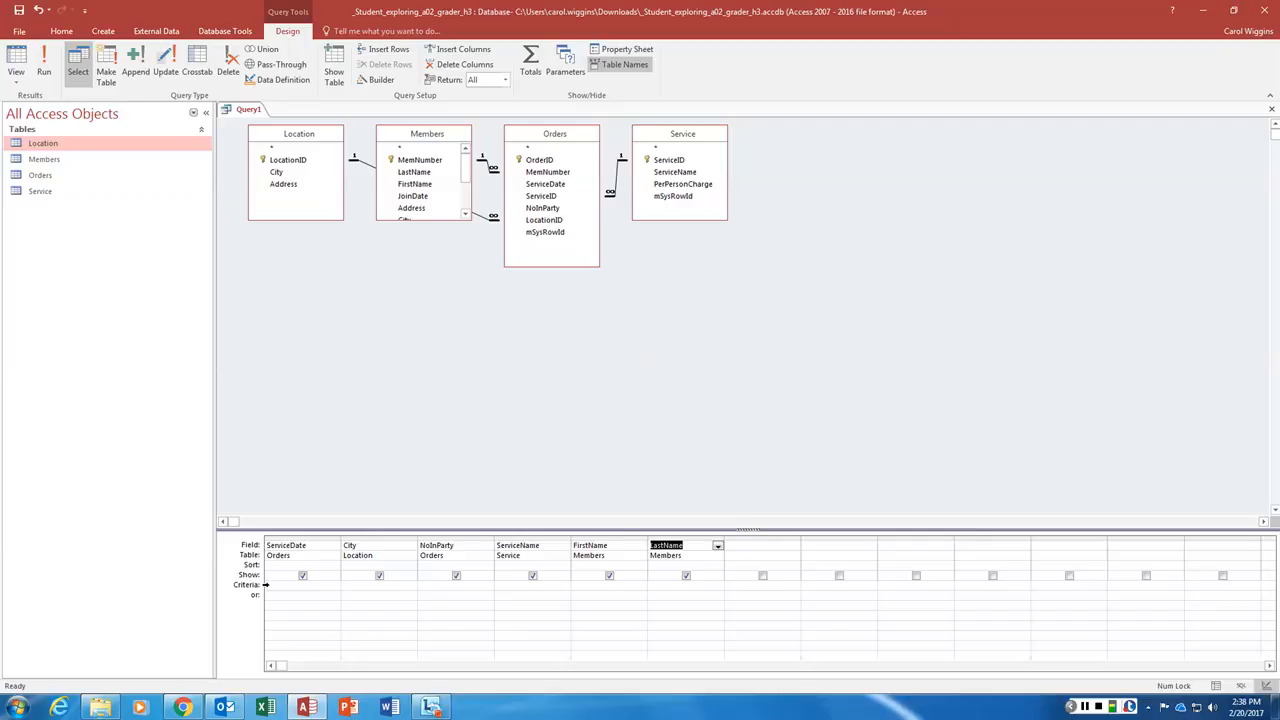
# Step: Set the criterion for the City field to "Denver"
pyautogui.click(266, 584)
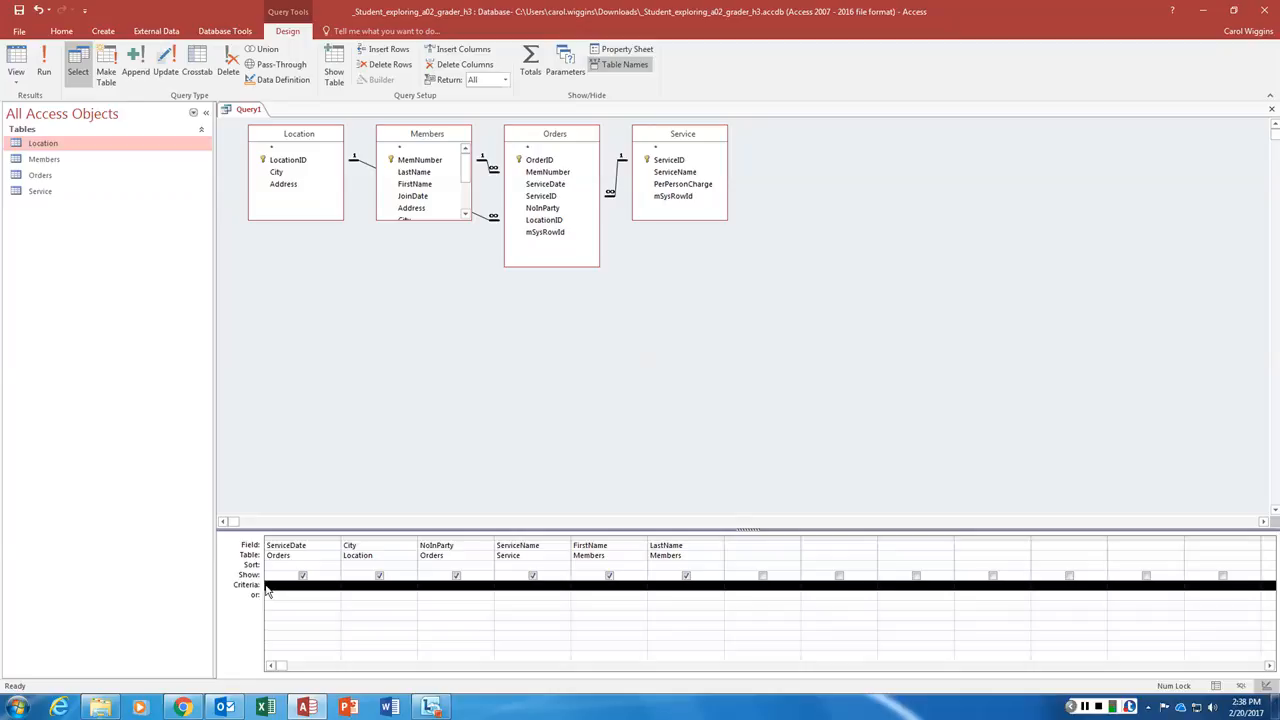
pyautogui.click(350, 589)
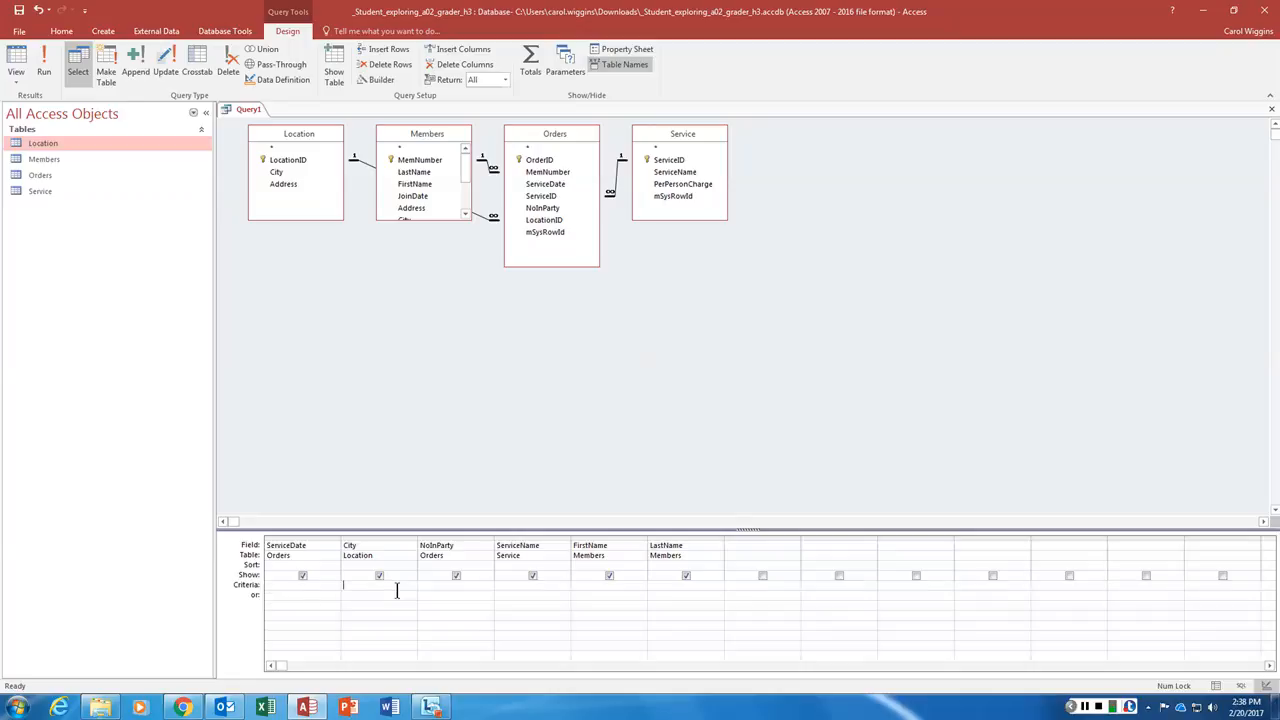
pyautogui.write('Denver')
pyautogui.press('Tab')
pyautogui.click(1087, 706)
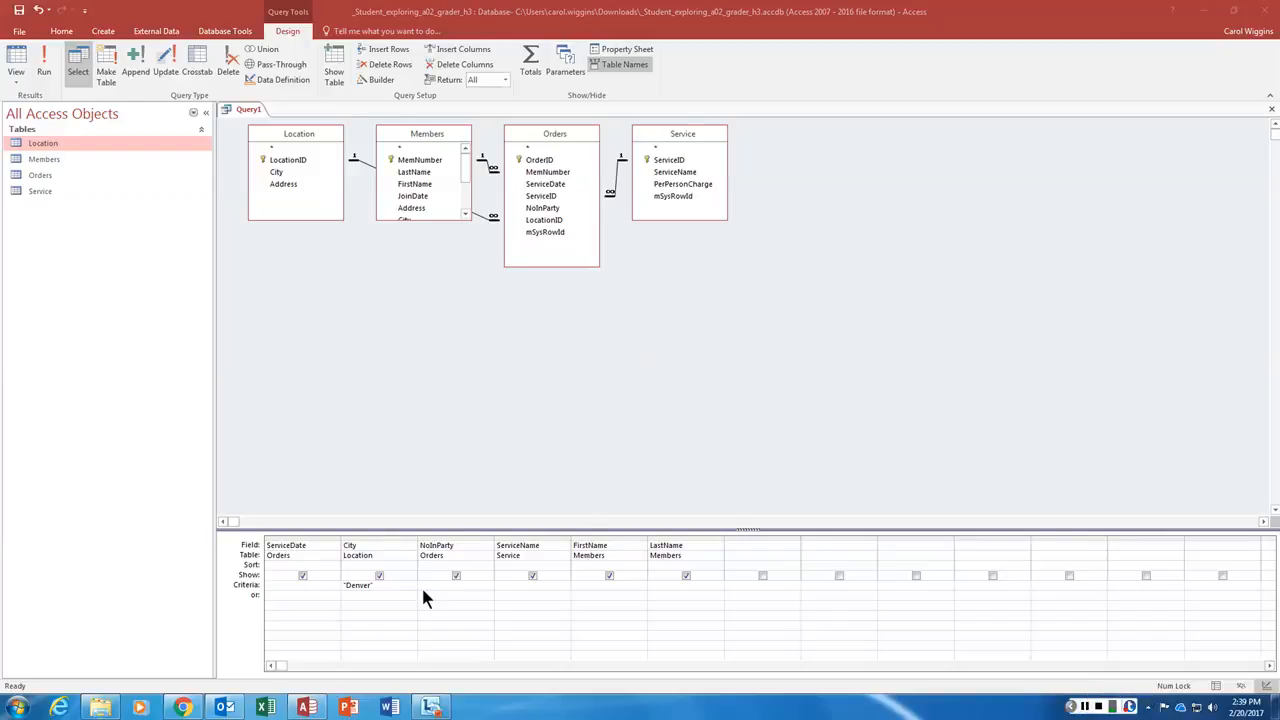
# Step: Set the ServiceDate criterion to Between #7/1/2017# And #6/30/2018# and widen its column to fit the expression
pyautogui.click(308, 584)
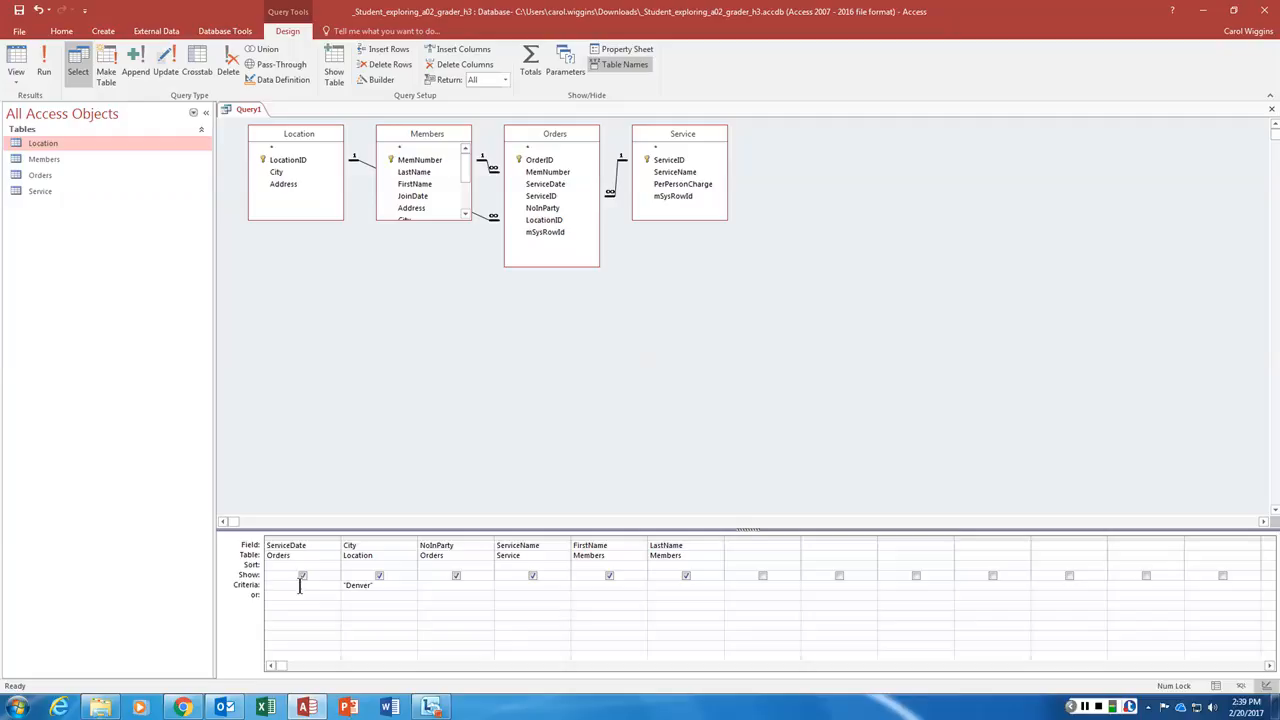
pyautogui.write('Between #')
pyautogui.write(' 1/1/2017')
pyautogui.write(' and ')
pyautogui.write('6/30/20')
pyautogui.write('18')
pyautogui.press('Tab')
pyautogui.moveTo(341, 540); pyautogui.dragTo(466, 540)
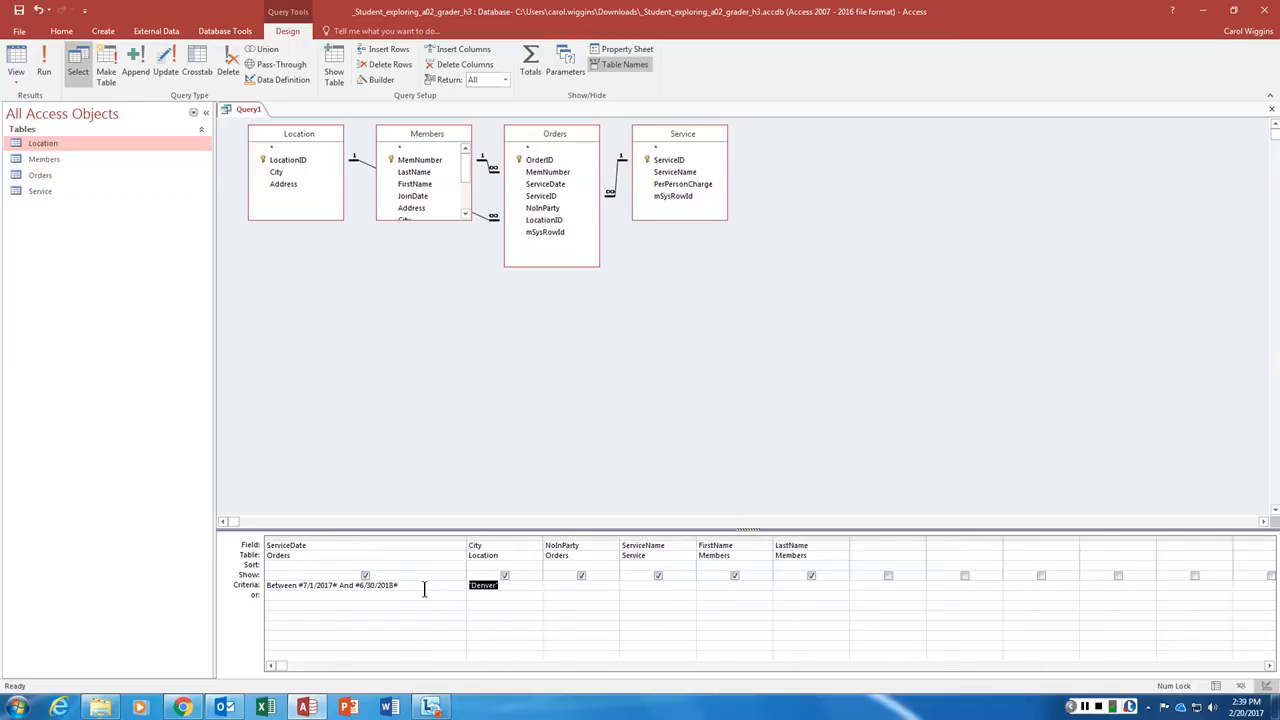
pyautogui.moveTo(465, 545); pyautogui.dragTo(405, 546)
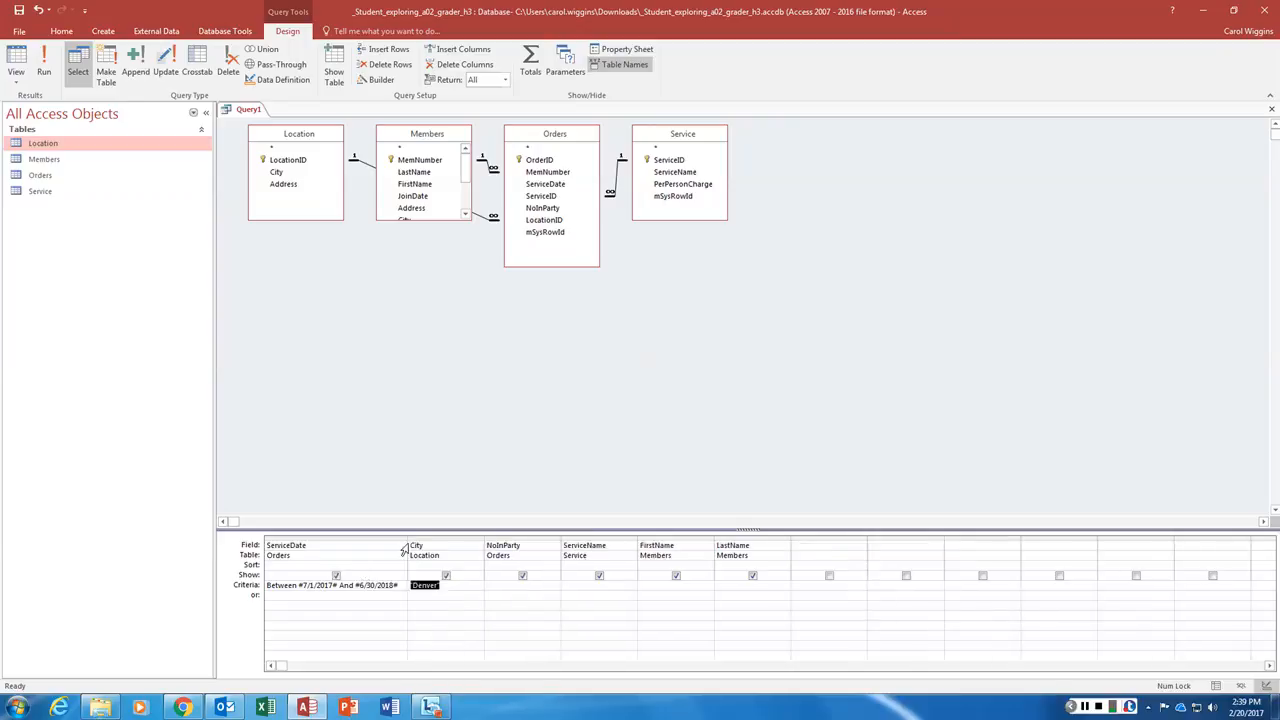
# Step: Set the NoInParty criterion to 2 and save the query as Denver Rooms 2 Guests
pyautogui.click(501, 584)
pyautogui.write('2')
pyautogui.rightClick(245, 110)
pyautogui.click(270, 118)
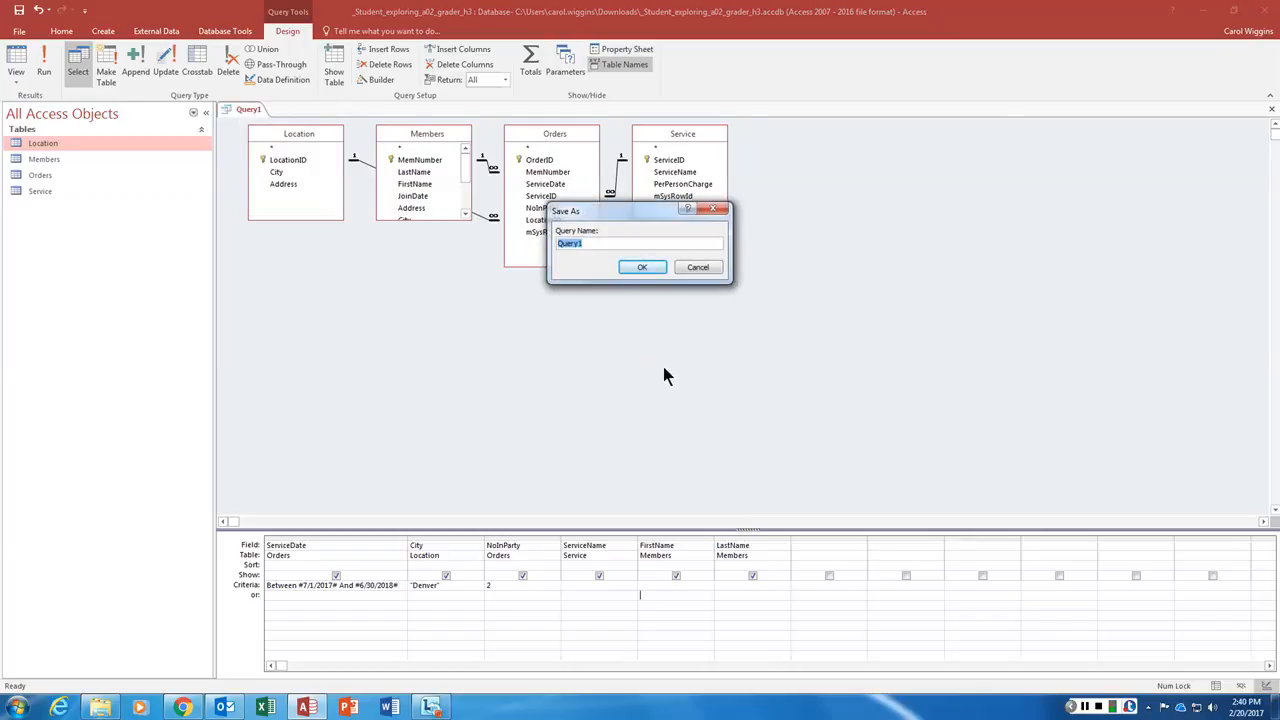
pyautogui.write('Denver Rooms 2 Guests')
pyautogui.press('Return')
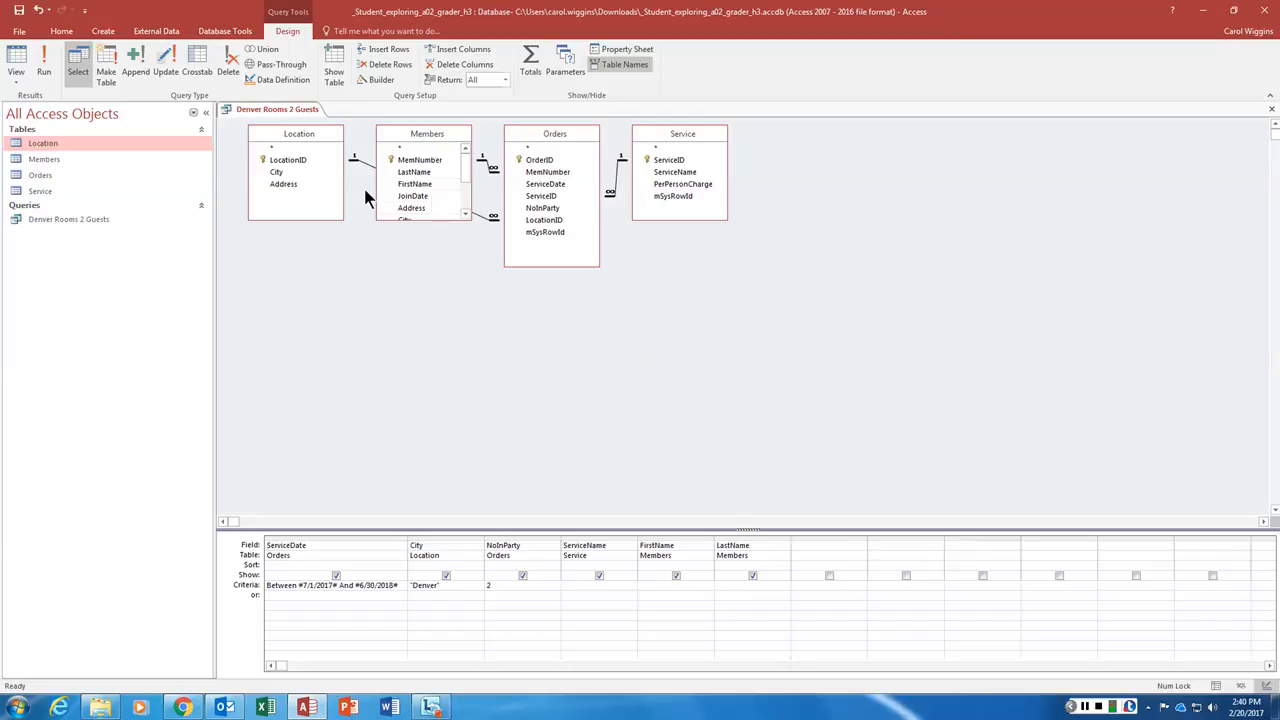
# Step: Run the Denver Rooms 2 Guests query to examine the records it returns
pyautogui.click(46, 63)
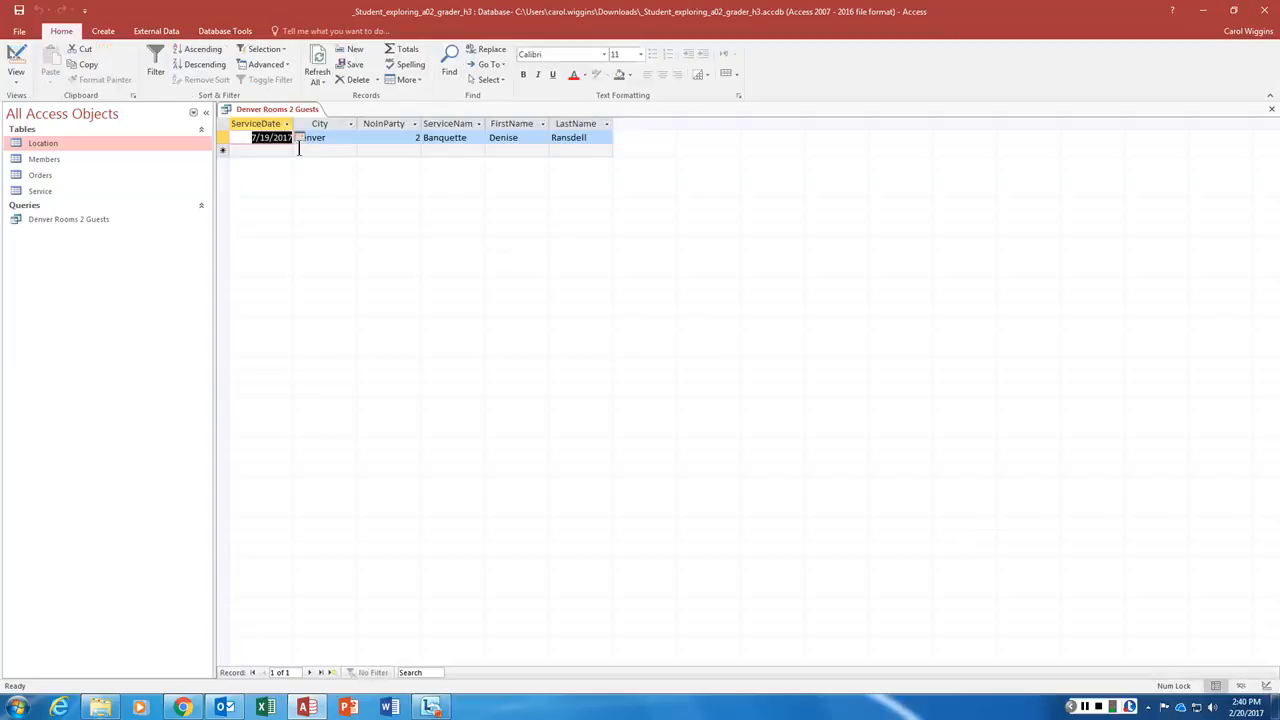
pyautogui.click(425, 154)
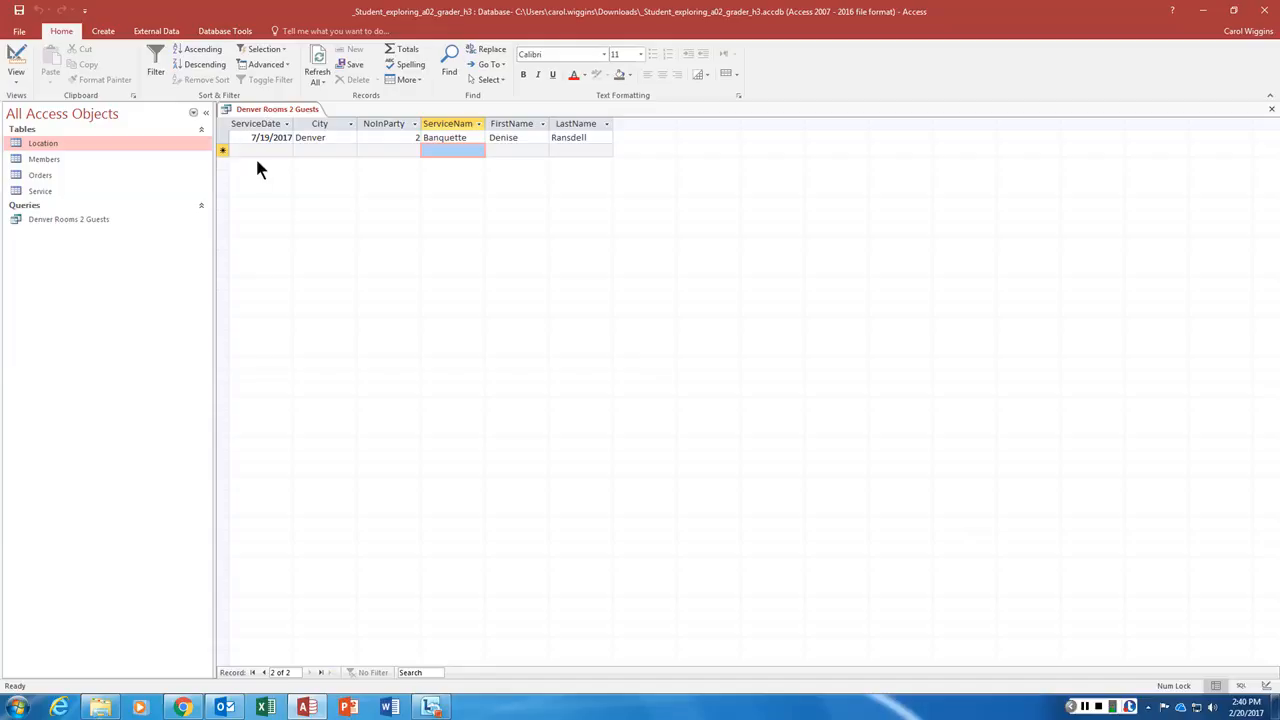
# Step: Return the query to Design view and move the FirstName column ahead of ServiceDate
pyautogui.click(15, 60)
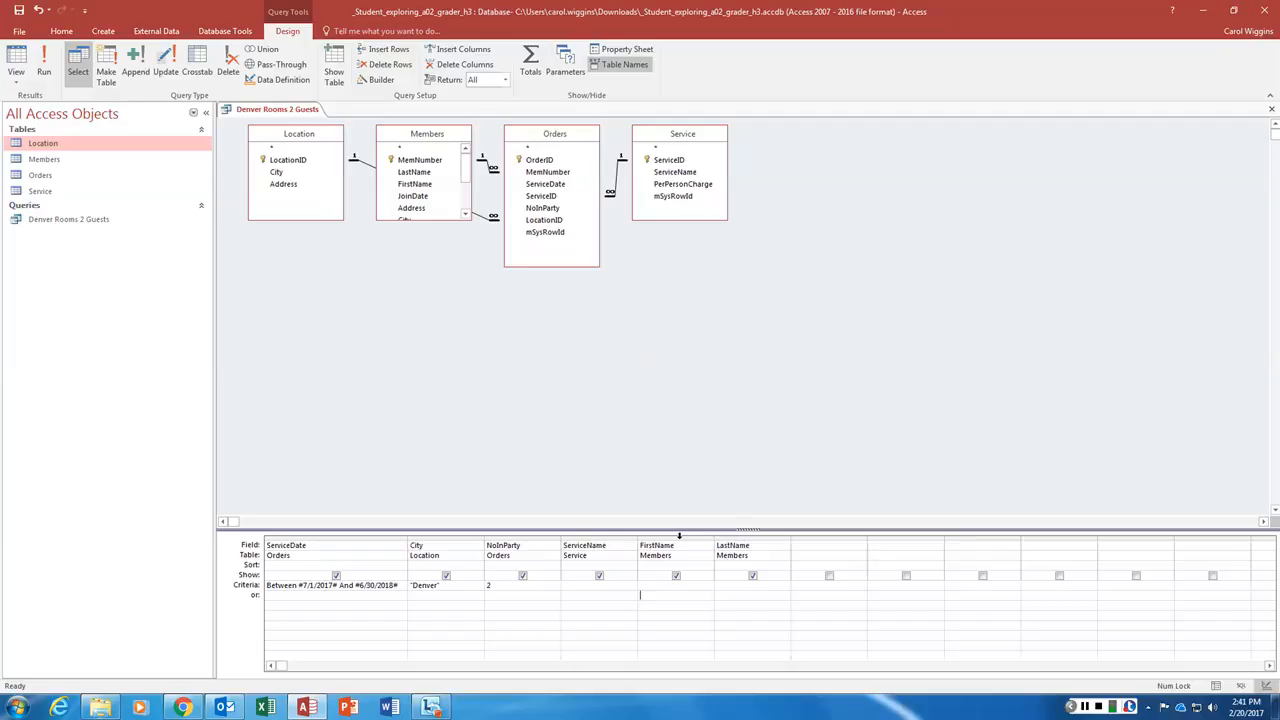
pyautogui.click(679, 536)
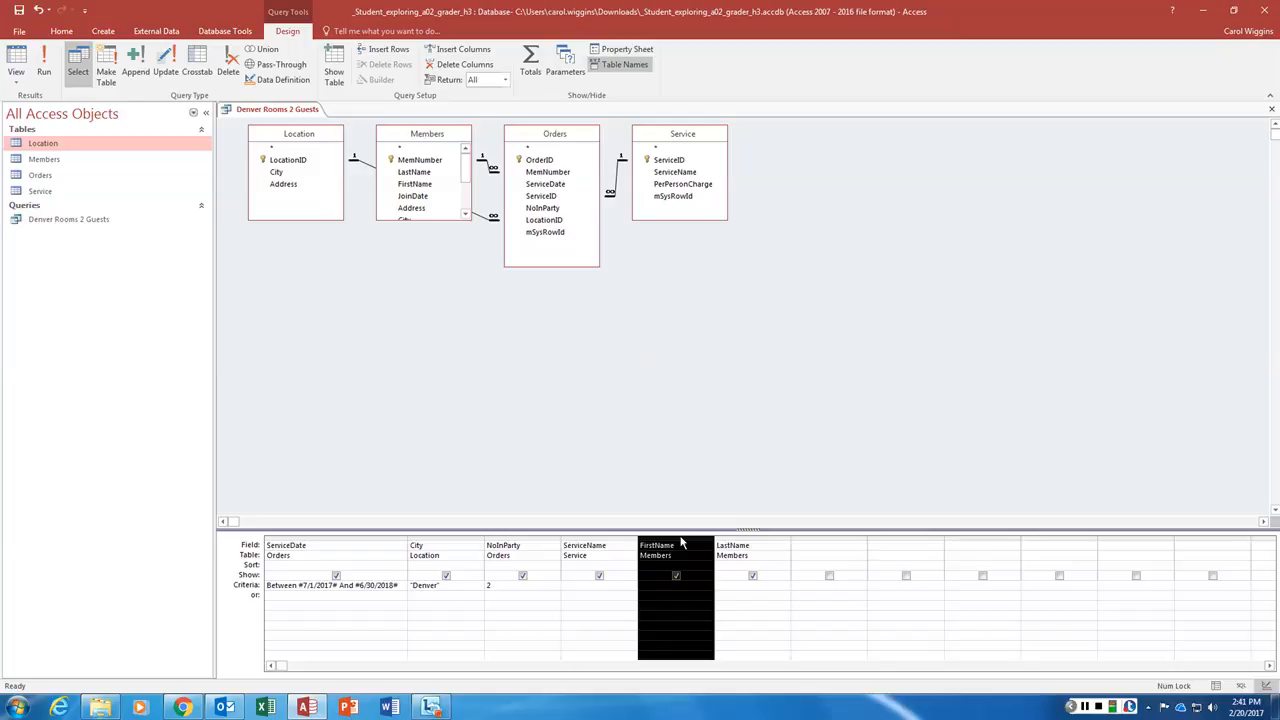
pyautogui.moveTo(680, 542); pyautogui.dragTo(268, 558)
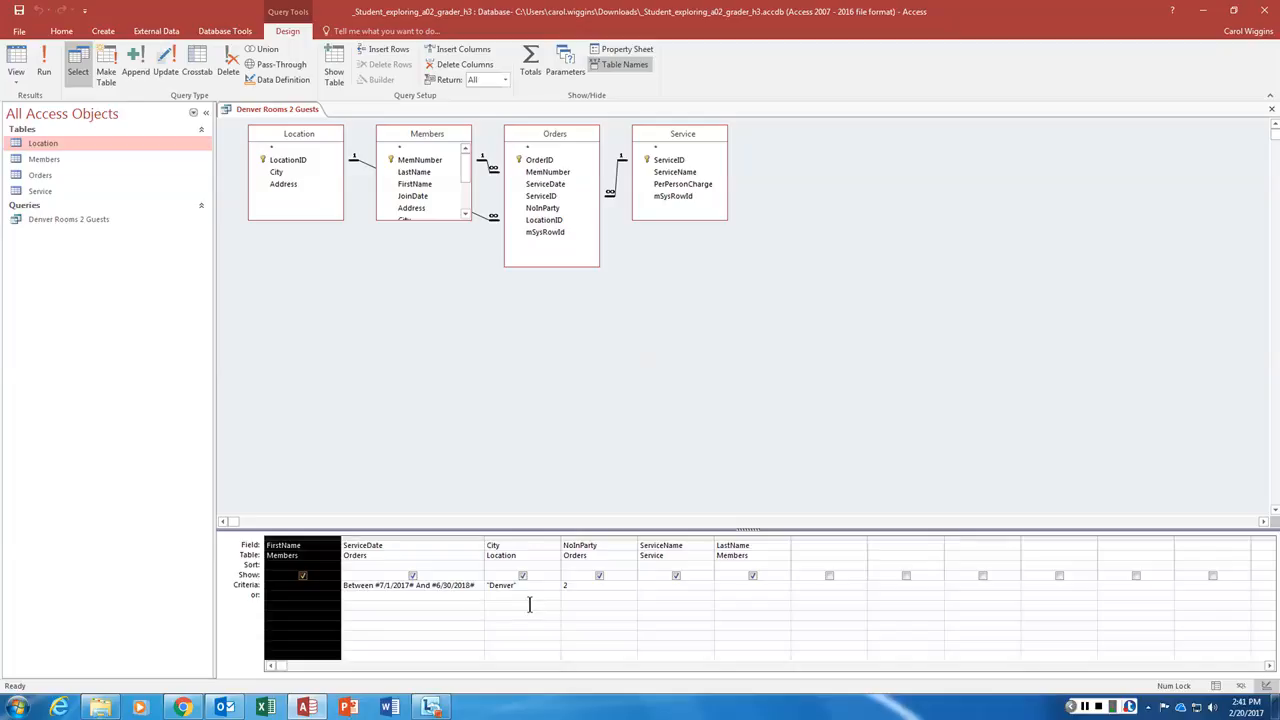
# Step: Move the LastName column between FirstName and ServiceDate and save the Denver Rooms 2 Guests query
pyautogui.click(756, 539)
pyautogui.moveTo(756, 545); pyautogui.dragTo(347, 567)
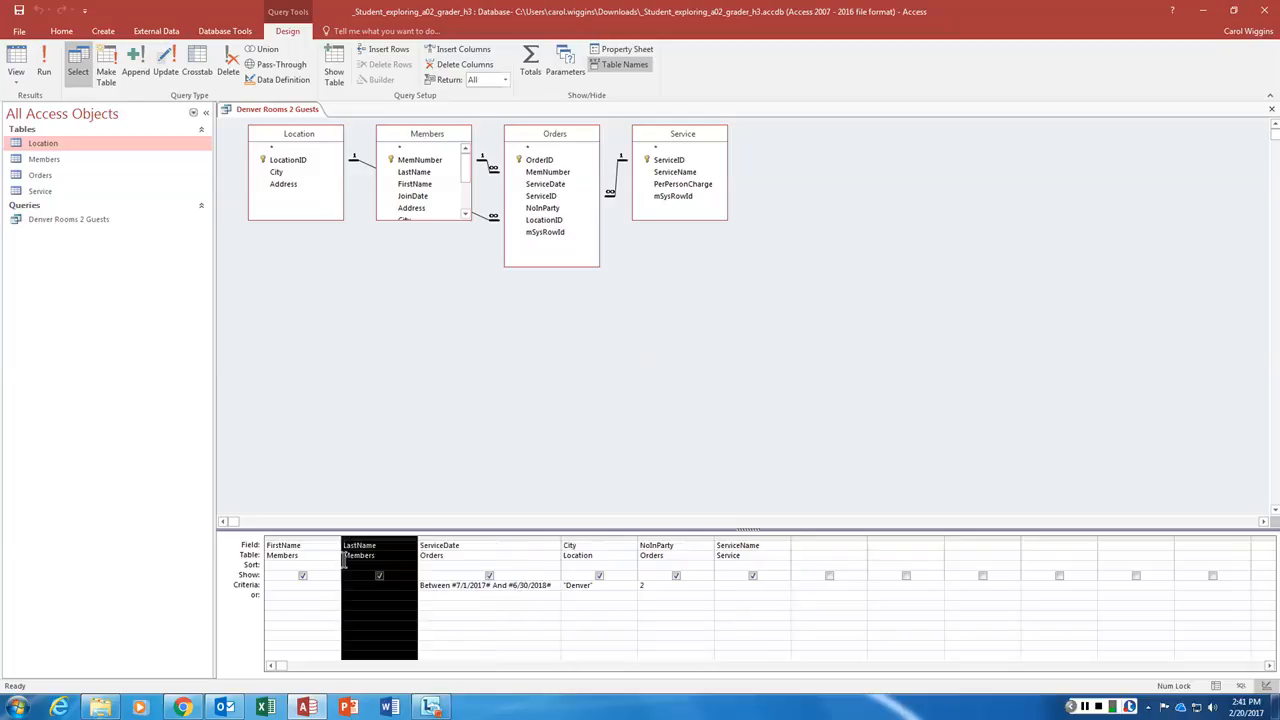
pyautogui.click(455, 624)
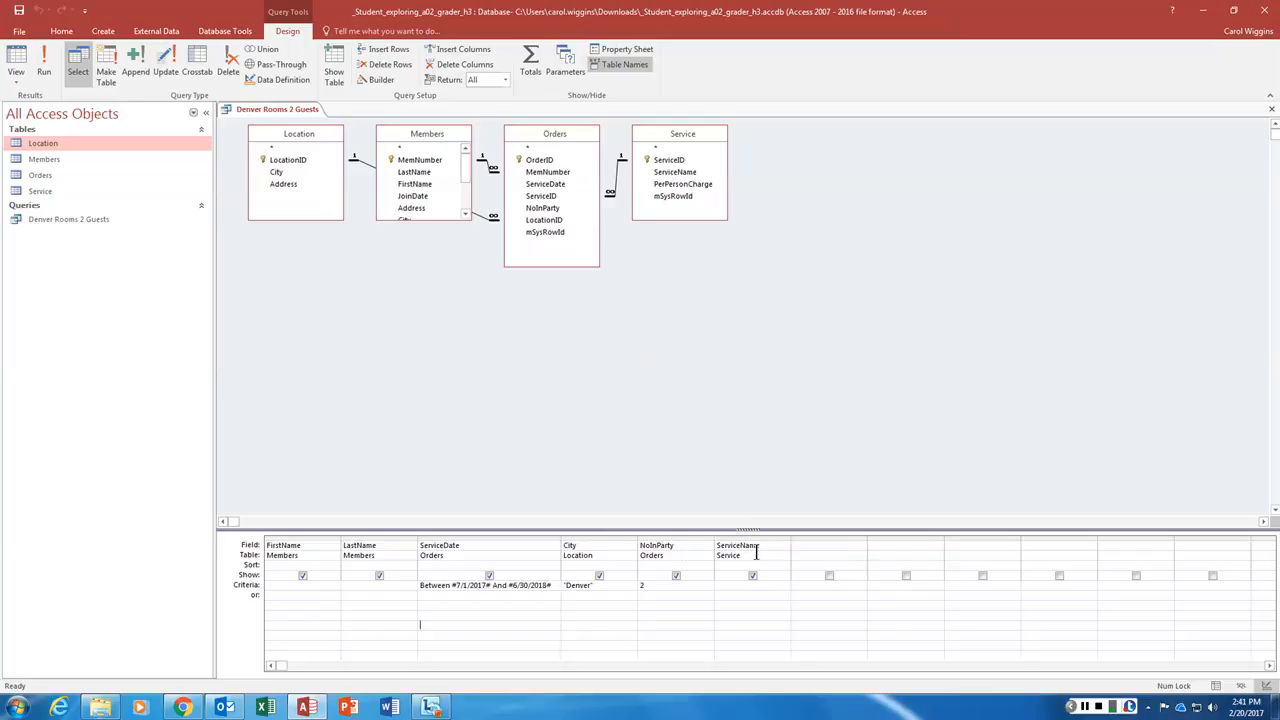
pyautogui.rightClick(287, 108)
pyautogui.click(323, 118)
# Step: Run the Denver Rooms 2 Guests query to check its column order and close it
pyautogui.click(44, 62)
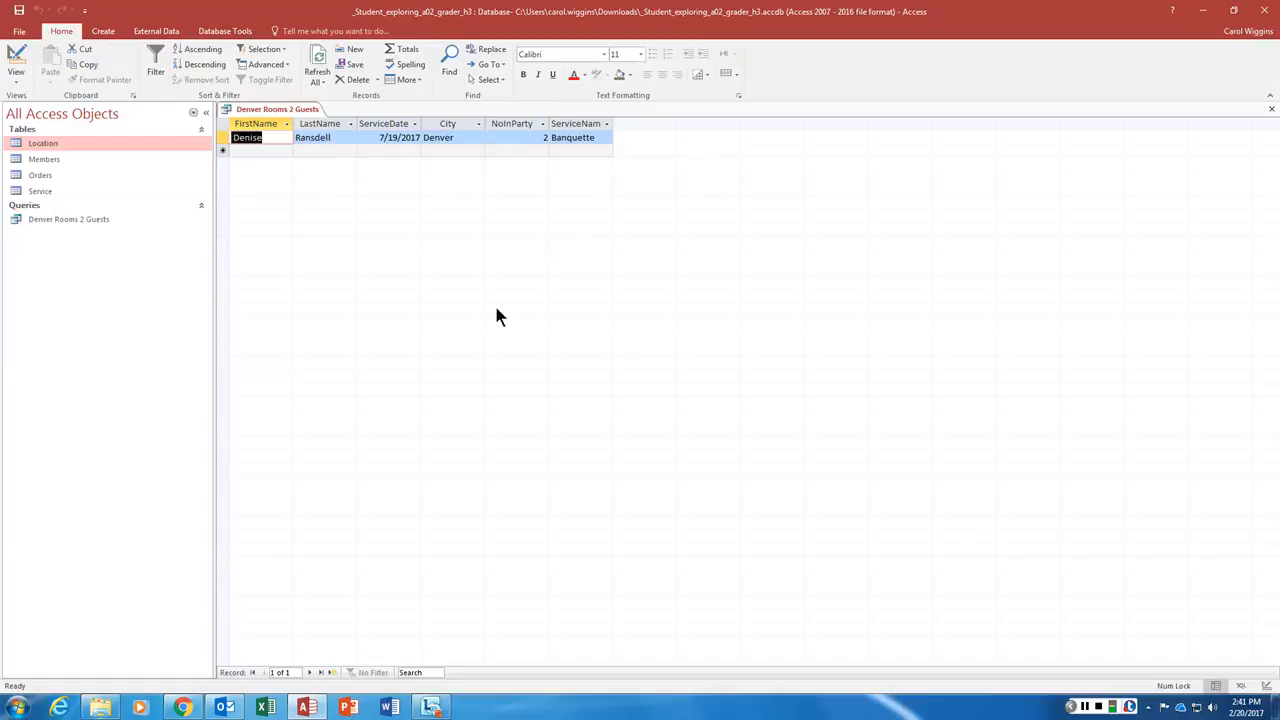
pyautogui.rightClick(280, 112)
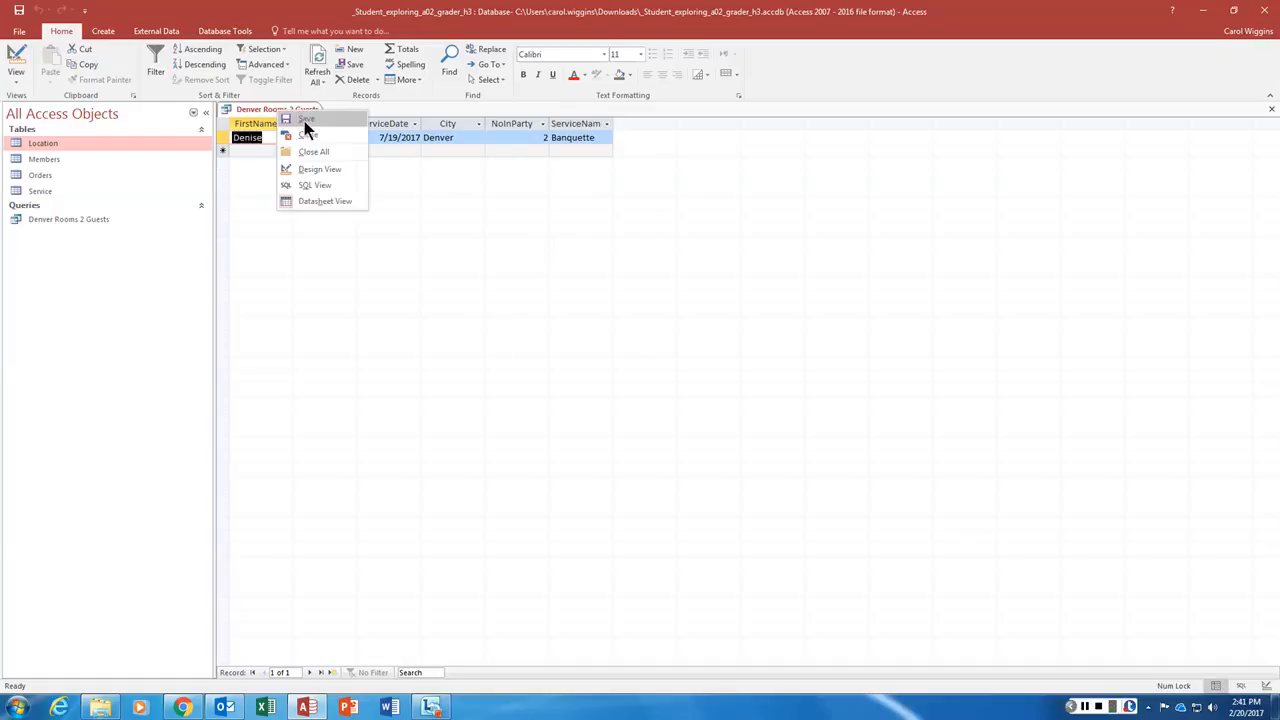
pyautogui.click(307, 134)
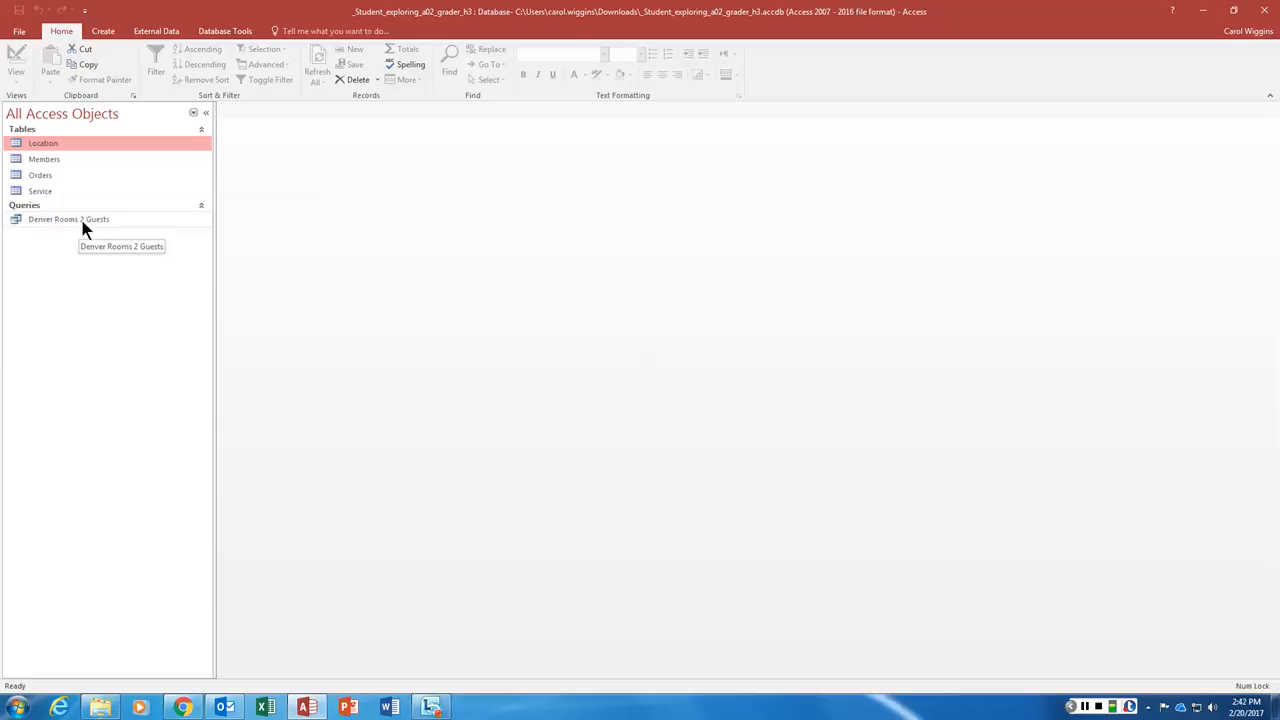
# Step: Duplicate the Denver Rooms 2 Guests query under the name Chicago Rooms 2 Guests
pyautogui.rightClick(82, 228)
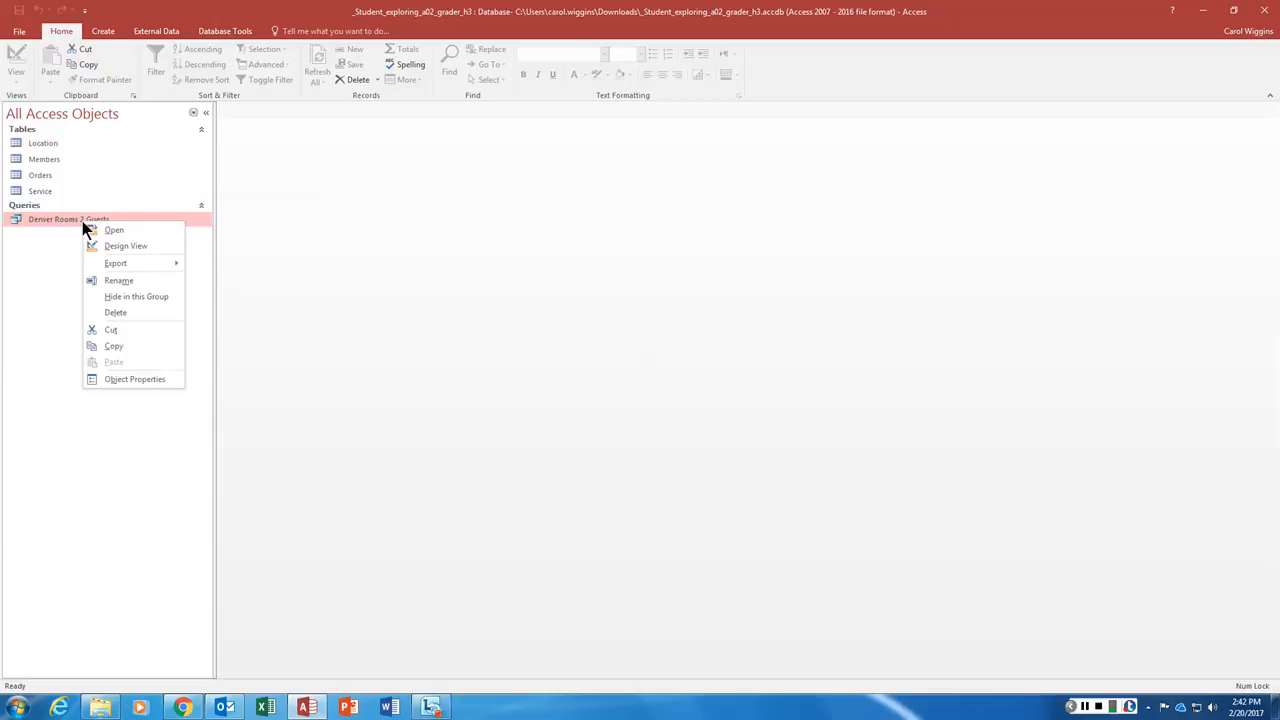
pyautogui.click(127, 344)
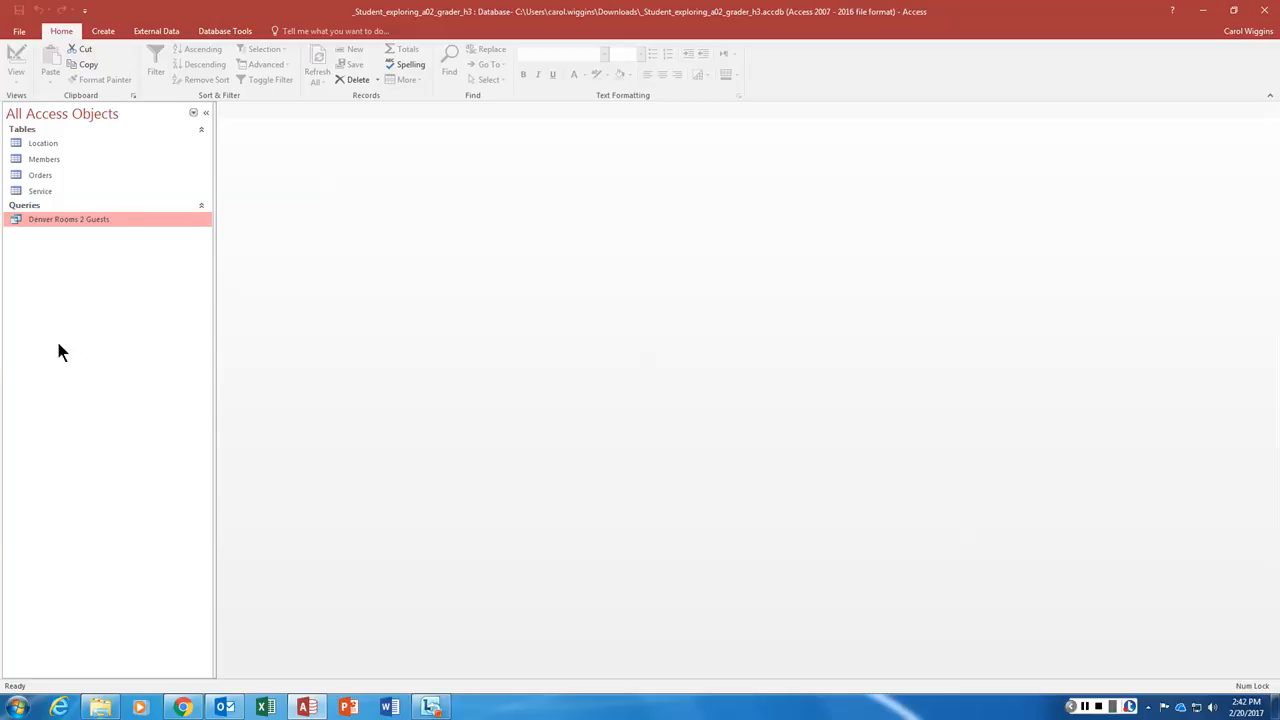
pyautogui.rightClick(80, 292)
pyautogui.click(133, 371)
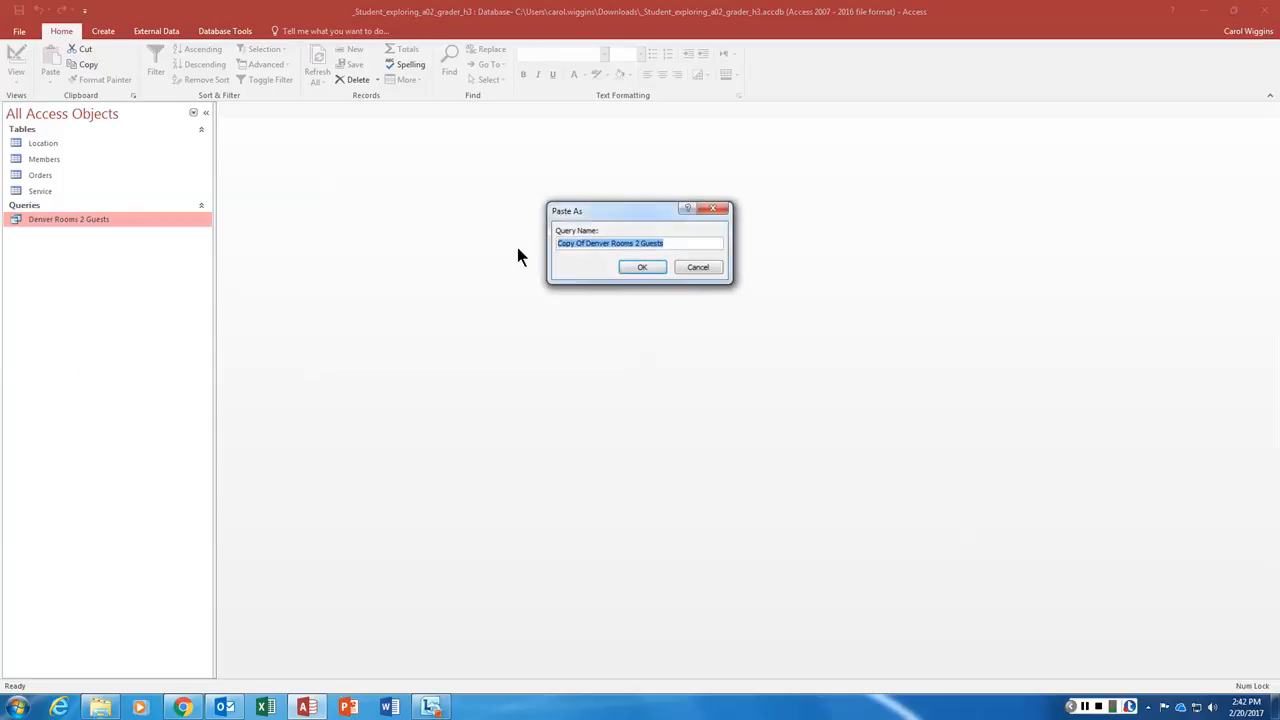
pyautogui.click(610, 244)
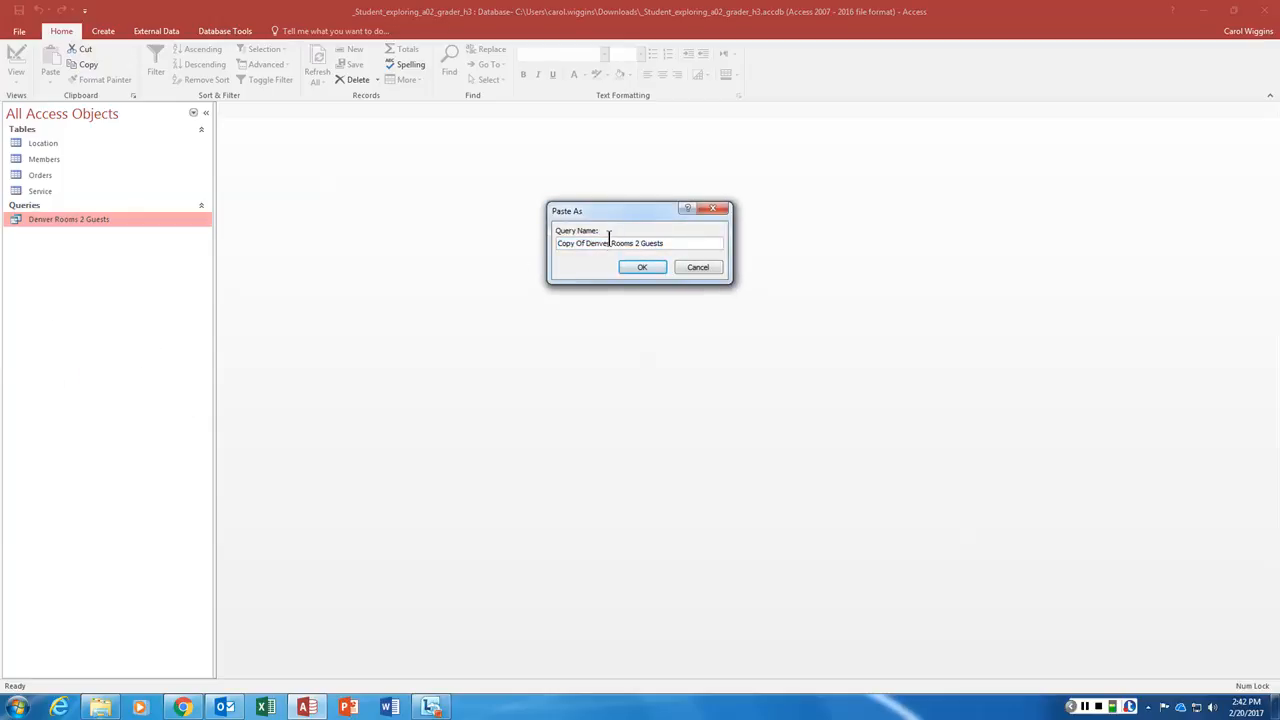
pyautogui.moveTo(609, 244); pyautogui.dragTo(541, 243)
pyautogui.write('Chicago')
pyautogui.press('Return')
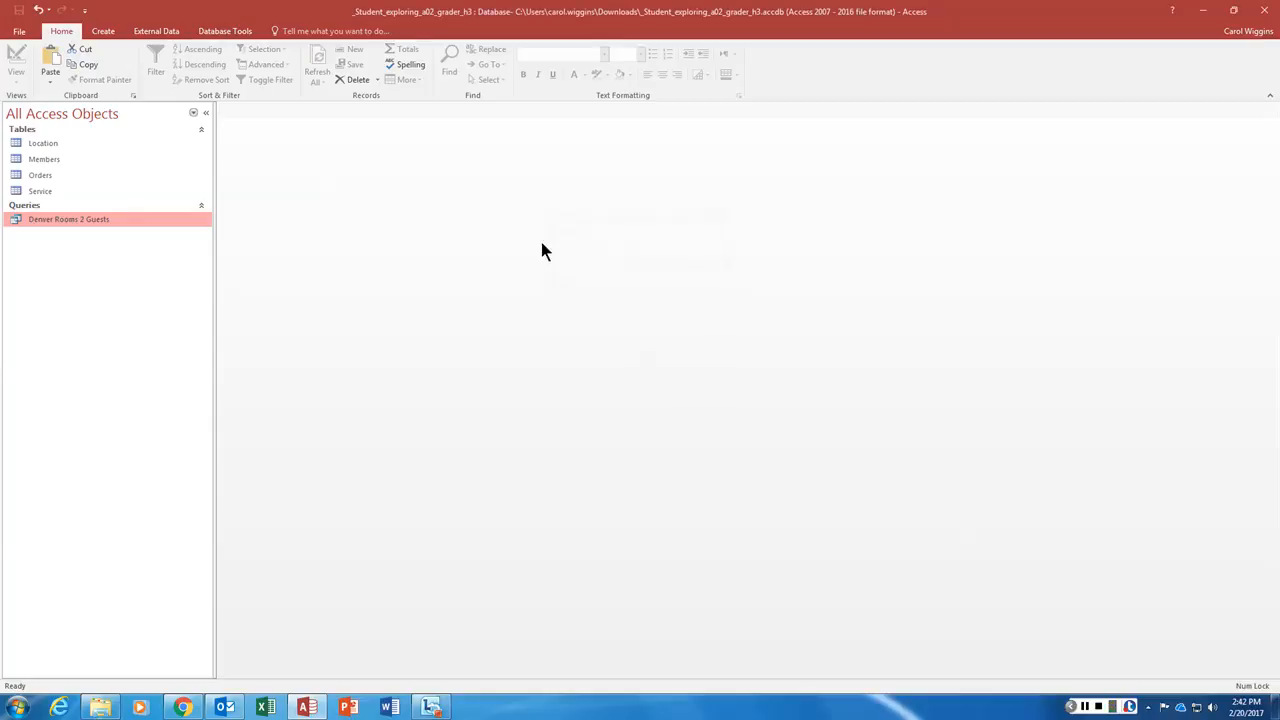
# Step: Open the Chicago Rooms 2 Guests query in Design view and set its City criterion to Chicago
pyautogui.click(62, 222)
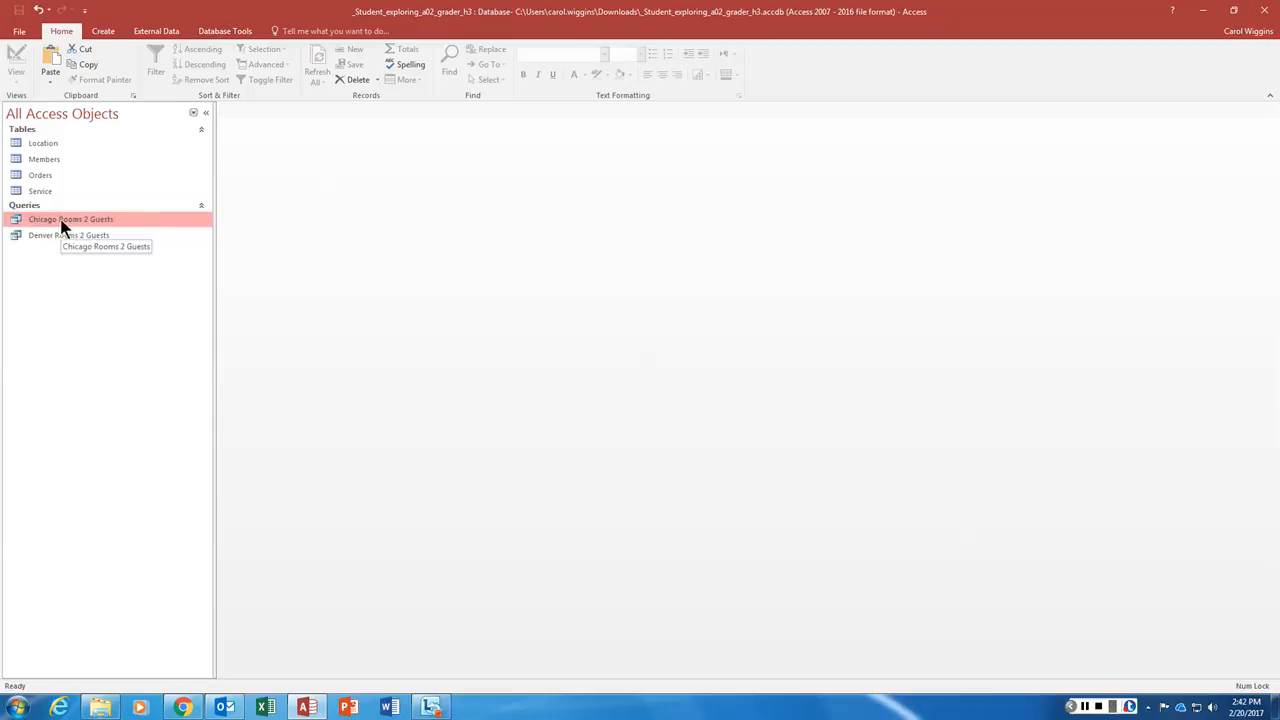
pyautogui.rightClick(62, 222)
pyautogui.click(115, 245)
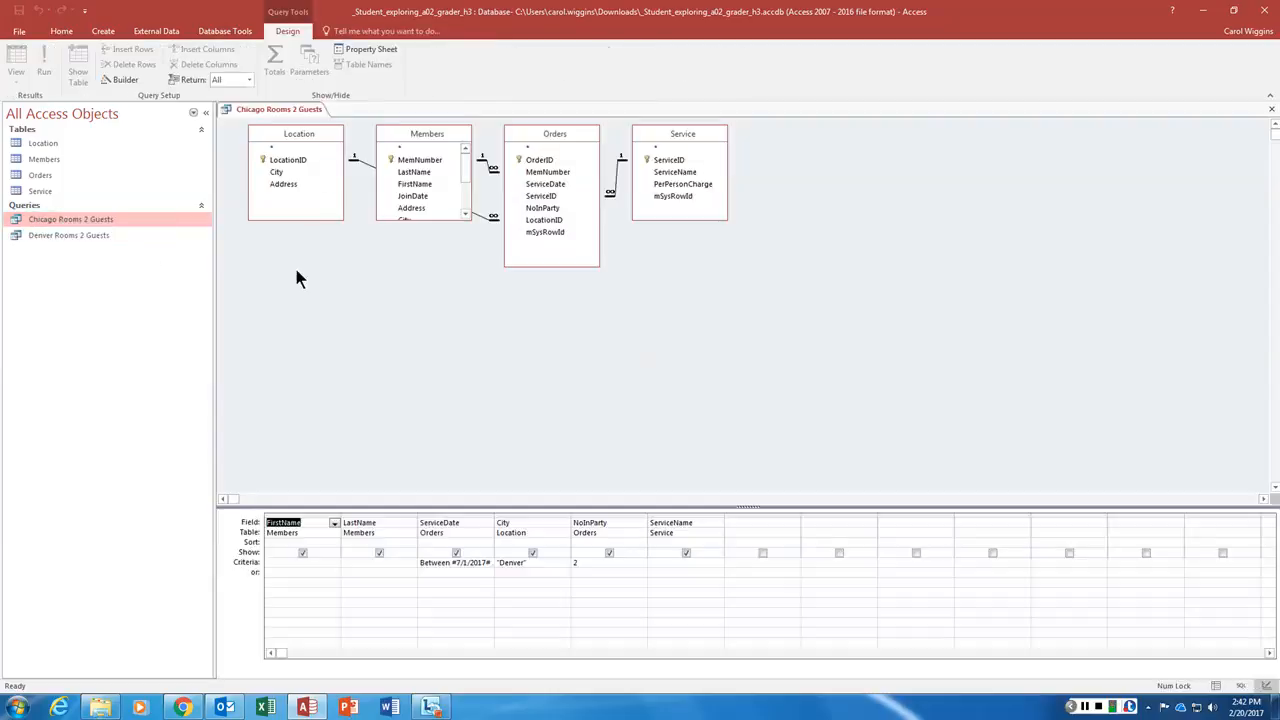
pyautogui.click(522, 563)
pyautogui.moveTo(541, 563); pyautogui.dragTo(494, 563)
pyautogui.write('Chica')
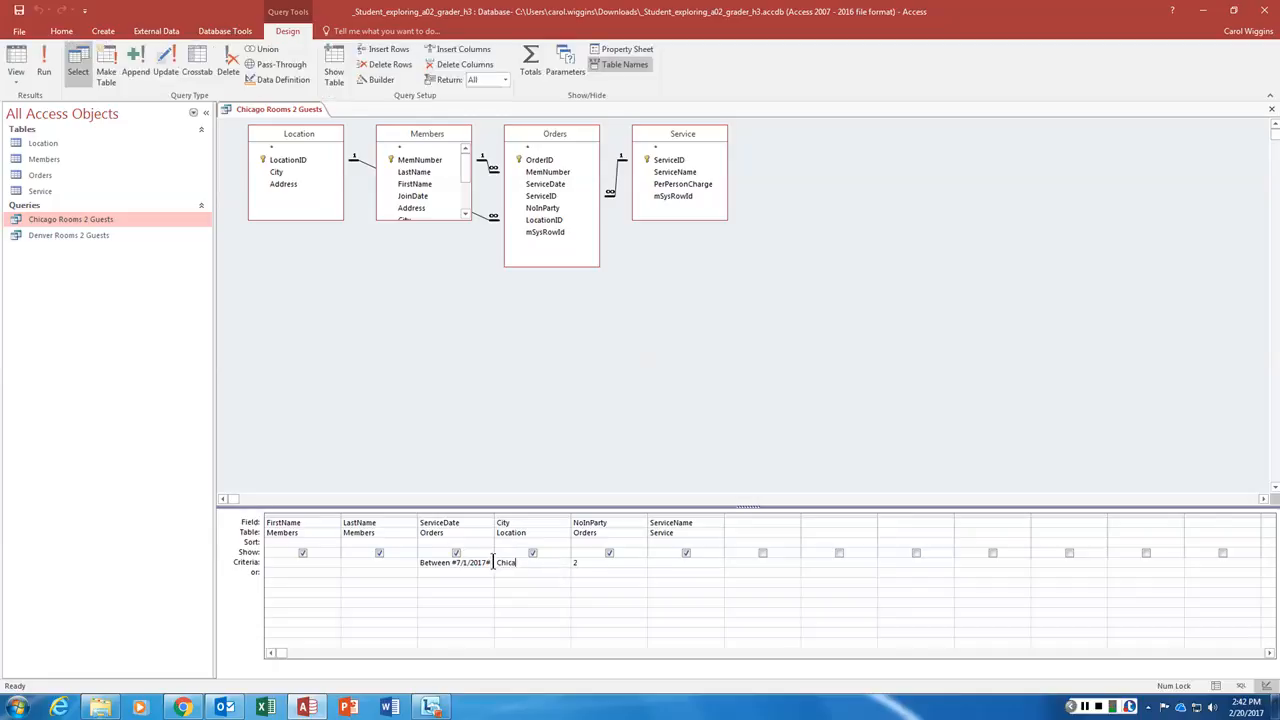
pyautogui.write('go')
pyautogui.press('Tab')
# Step: Save and run the Chicago Rooms 2 Guests query, and close its datasheet
pyautogui.rightClick(276, 98)
pyautogui.rightClick(272, 110)
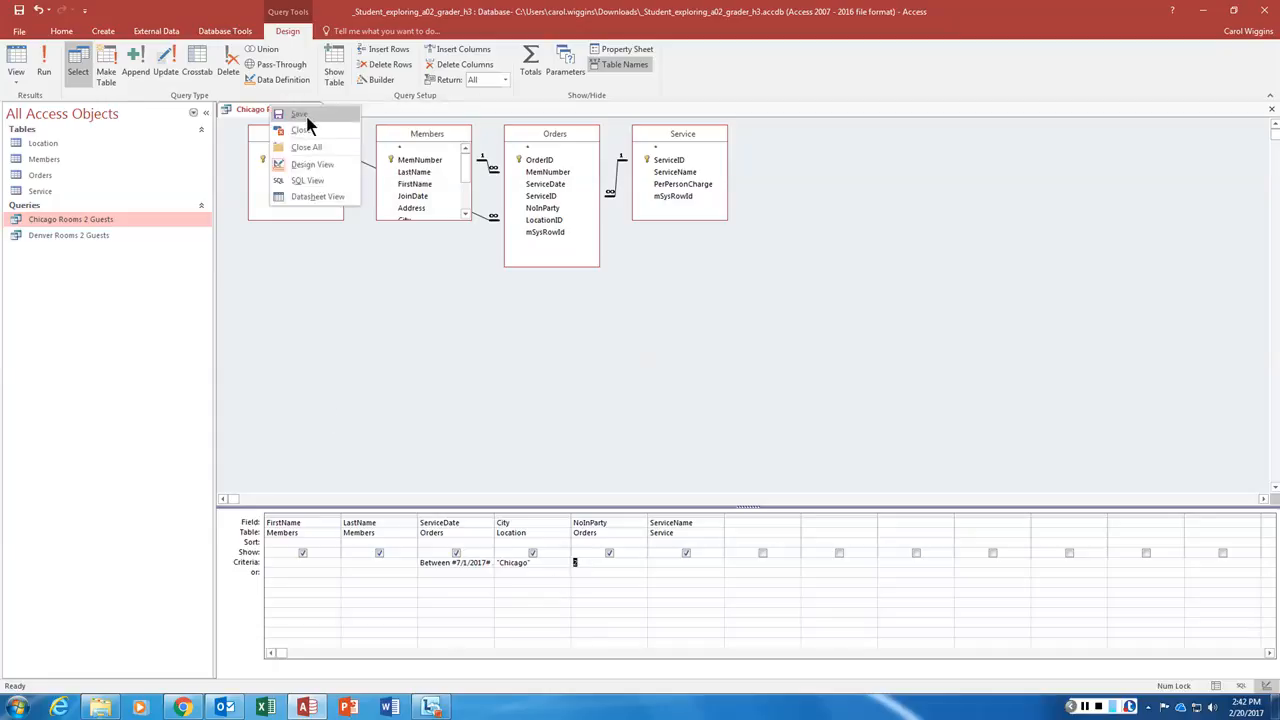
pyautogui.click(299, 114)
pyautogui.click(44, 64)
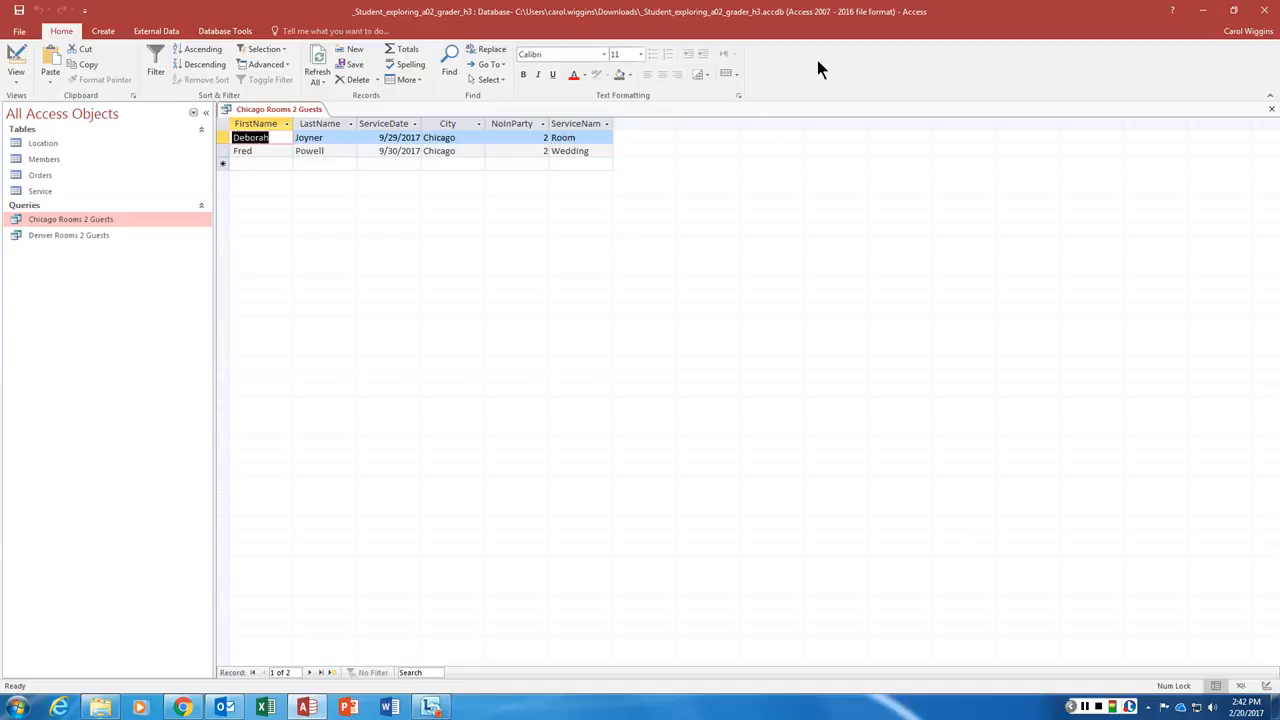
pyautogui.click(1271, 108)
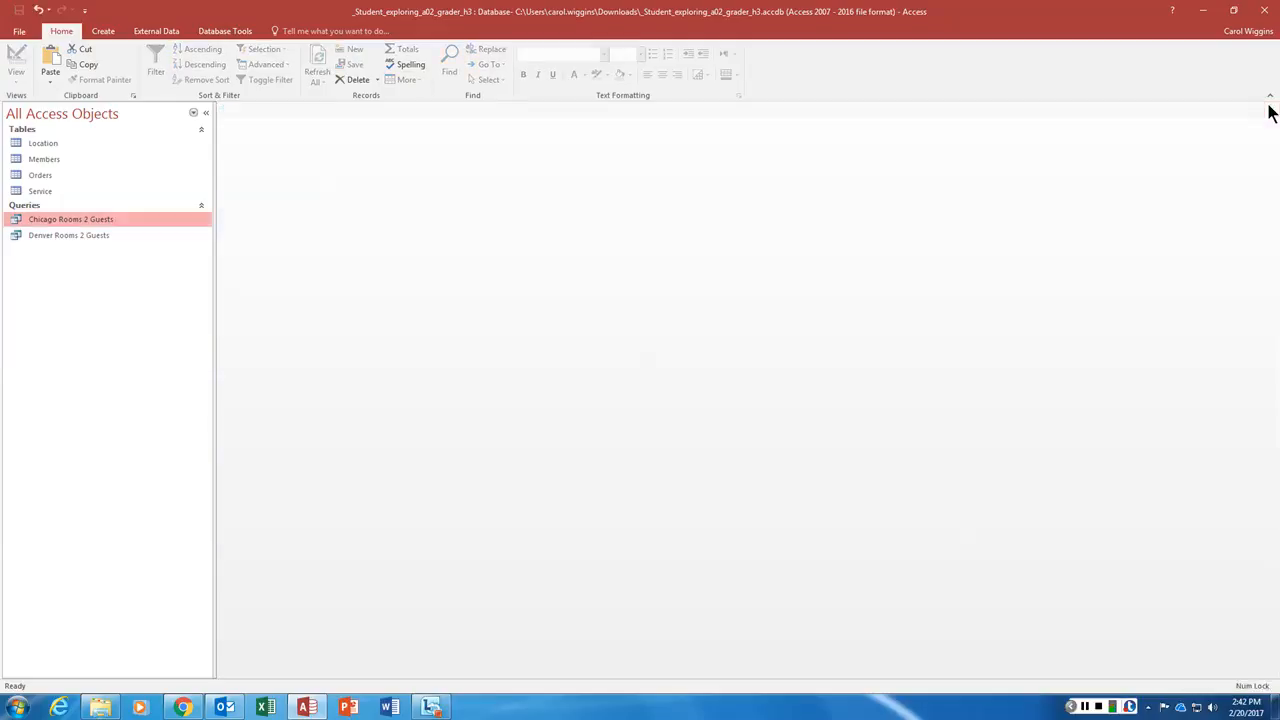